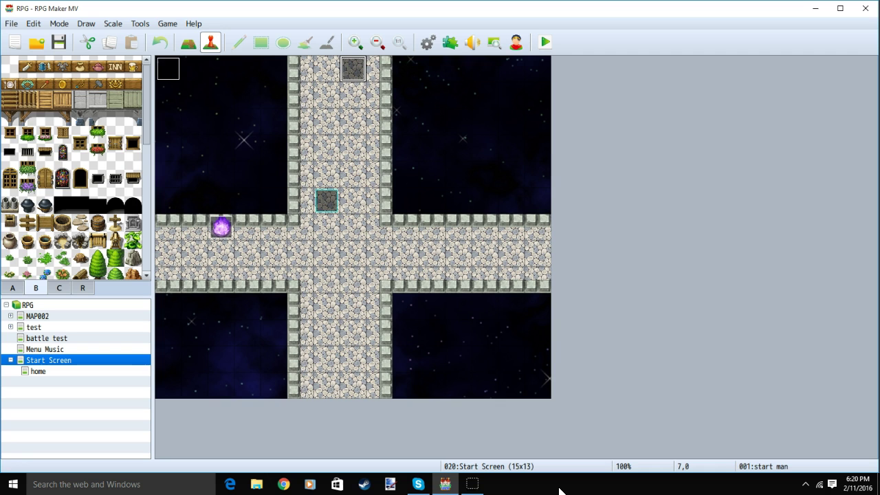
- Review the database's Start and Mary actors and the system settings, then close it
{"action": "left_click", "coordinate": [426, 43]}
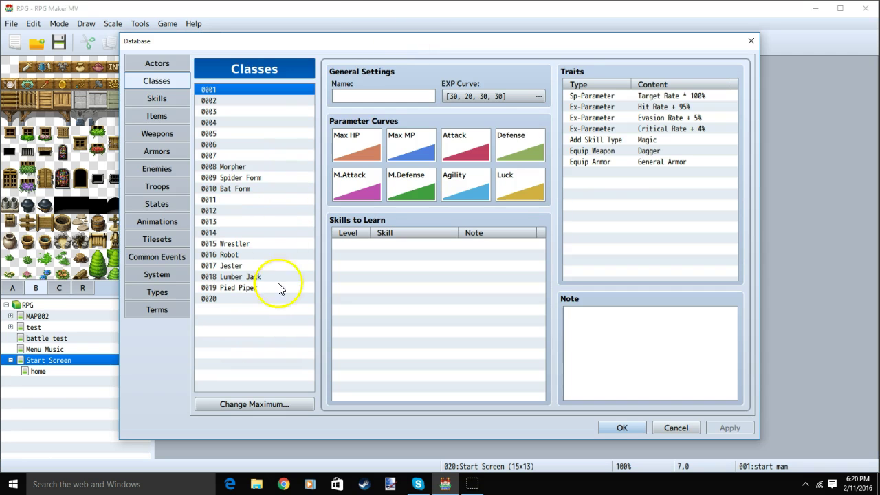
{"action": "left_click", "coordinate": [156, 64]}
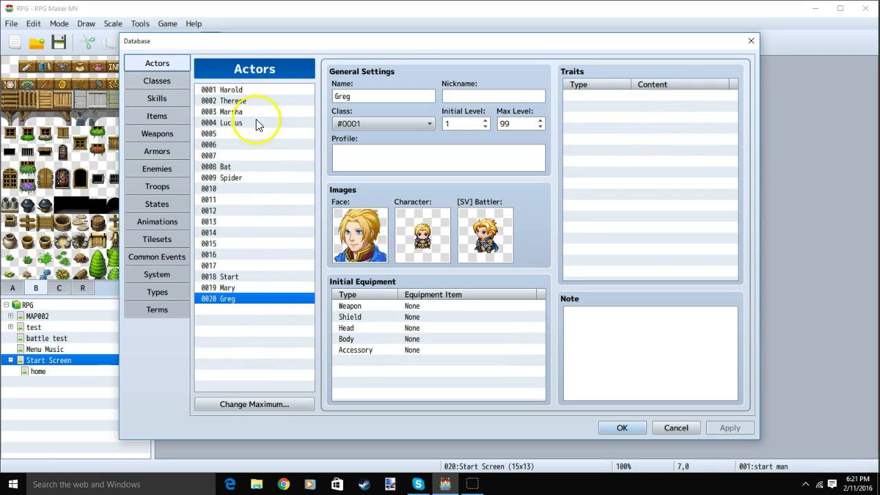
{"action": "left_click", "coordinate": [234, 276]}
{"action": "left_click", "coordinate": [234, 288]}
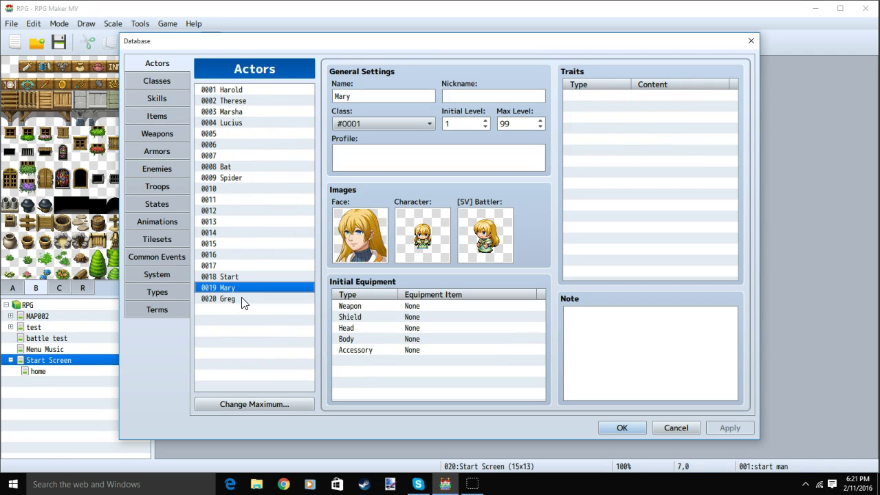
{"action": "left_click", "coordinate": [241, 300]}
{"action": "left_click", "coordinate": [229, 277]}
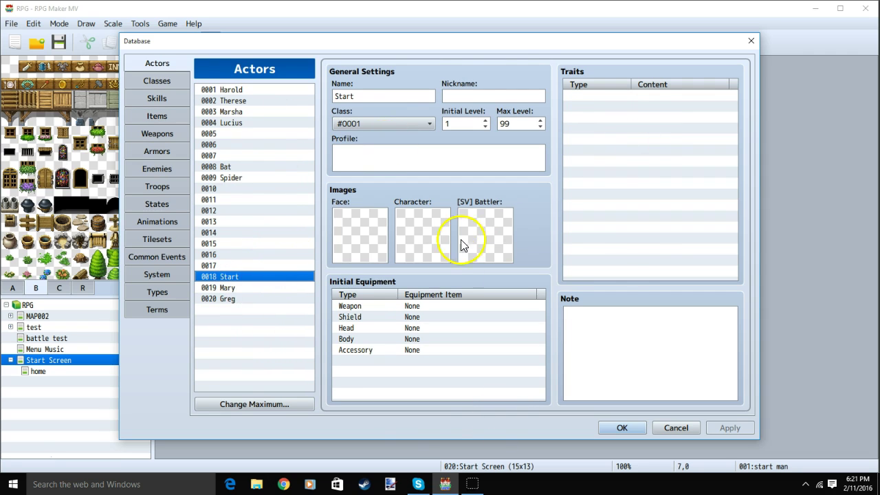
{"action": "left_click", "coordinate": [157, 275]}
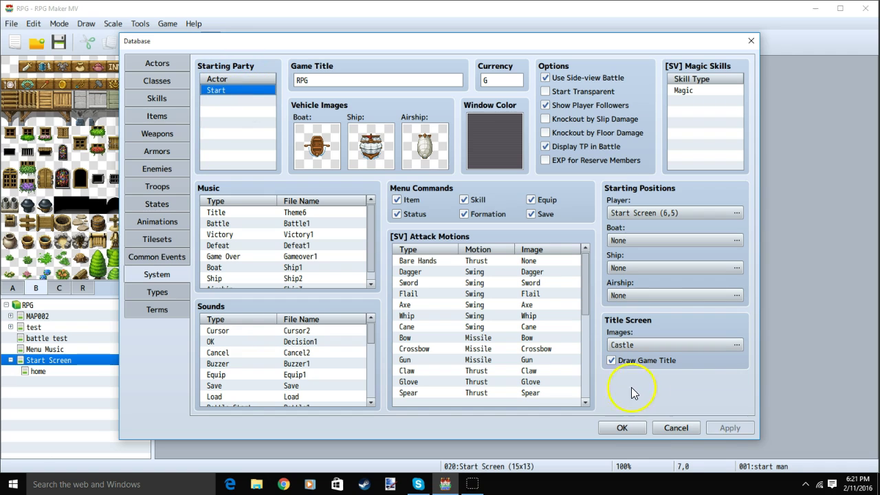
{"action": "left_click", "coordinate": [623, 427]}
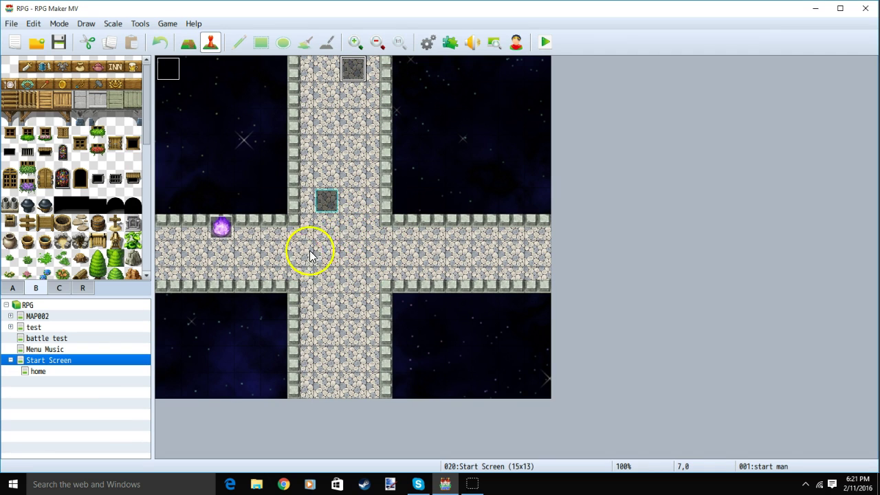
- Open the start man event and re-confirm its Wait 60 frames command
{"action": "left_click", "coordinate": [344, 117]}
{"action": "double_click", "coordinate": [351, 74]}
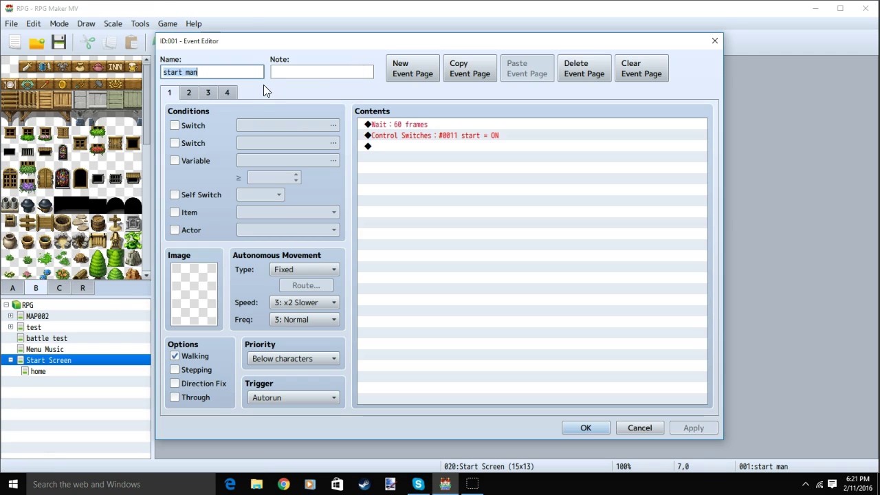
{"action": "left_click_drag", "start_coordinate": [198, 71], "coordinate": [177, 69]}
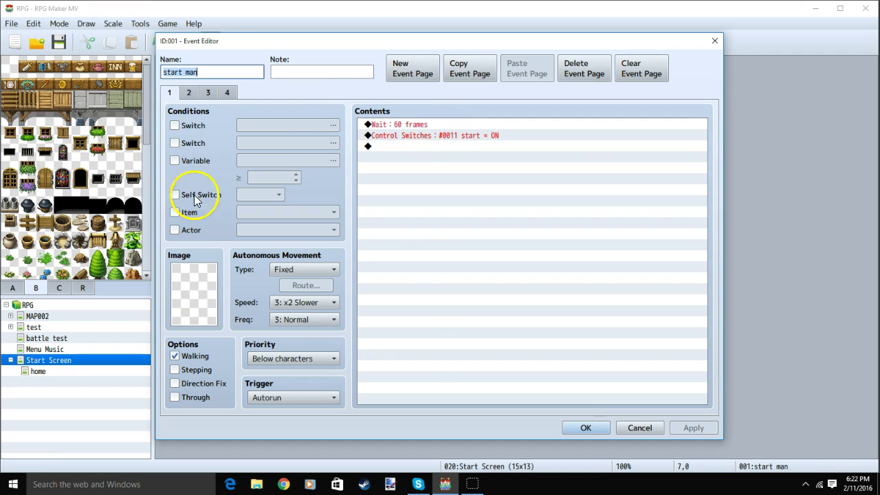
{"action": "key", "text": "End"}
{"action": "left_click", "coordinate": [400, 125]}
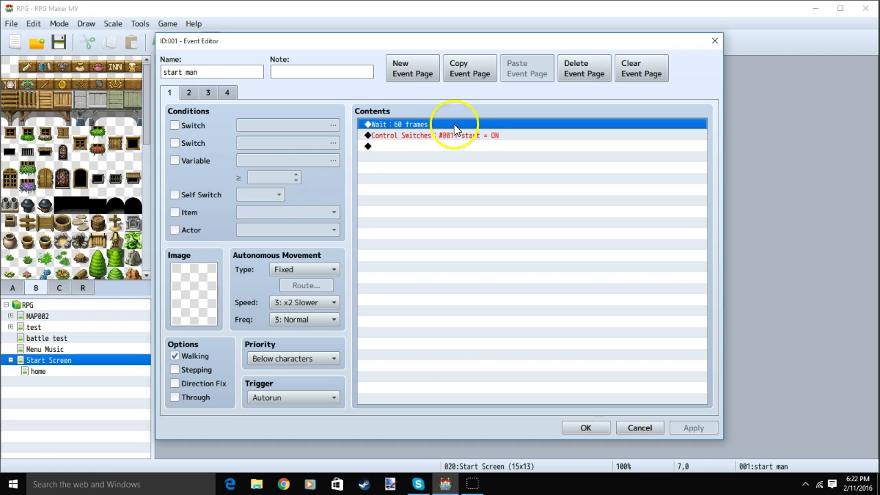
{"action": "key", "text": "Insert"}
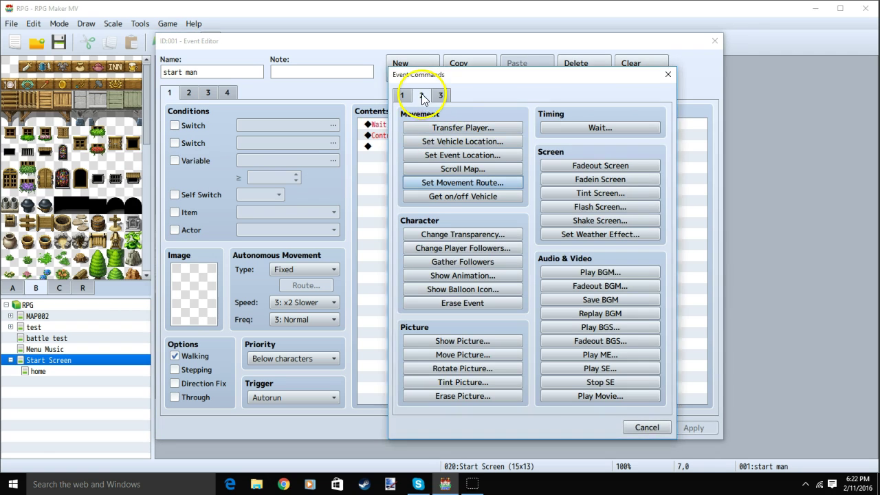
{"action": "left_click", "coordinate": [595, 128]}
{"action": "left_click", "coordinate": [521, 280]}
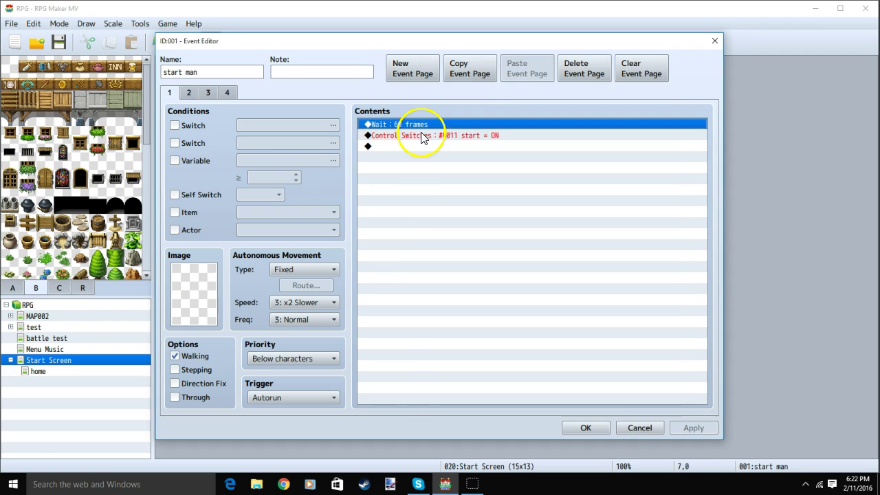
- Re-set the Control Switches command to turn switch 0011 start ON
{"action": "left_click", "coordinate": [419, 134]}
{"action": "key", "text": "Insert"}
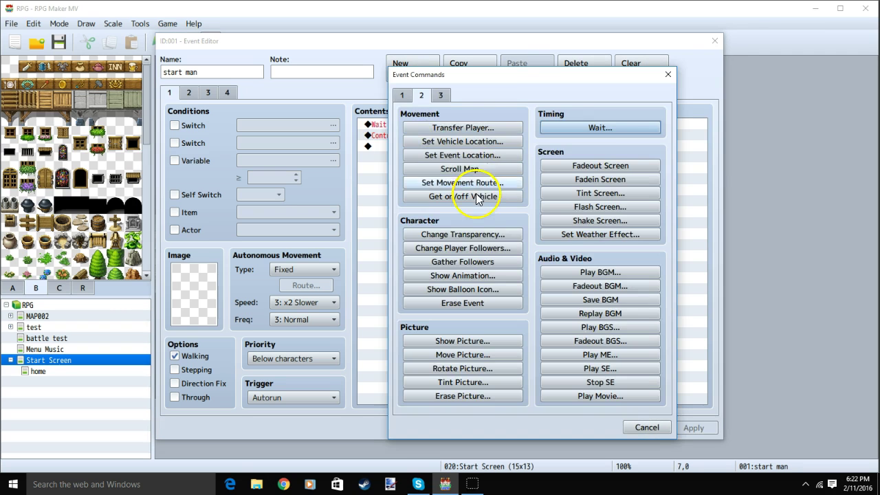
{"action": "left_click_drag", "start_coordinate": [550, 77], "coordinate": [825, 58]}
{"action": "left_click", "coordinate": [677, 78]}
{"action": "left_click", "coordinate": [733, 204]}
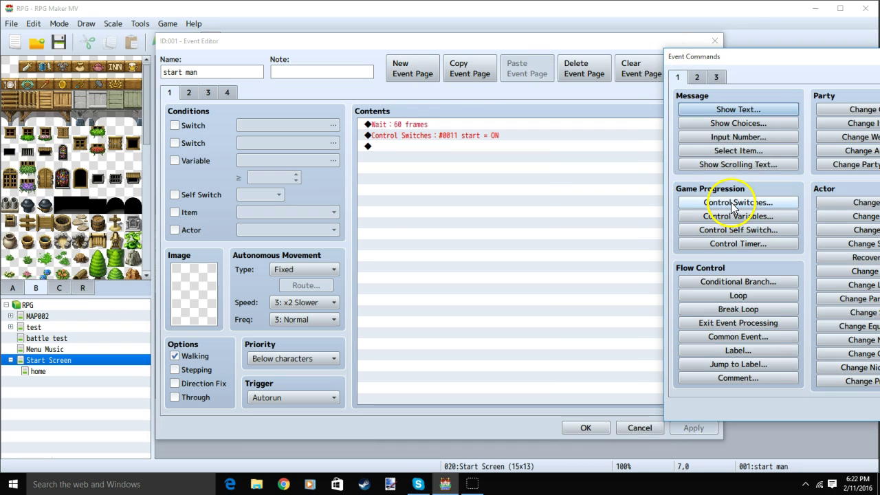
{"action": "left_click", "coordinate": [750, 205]}
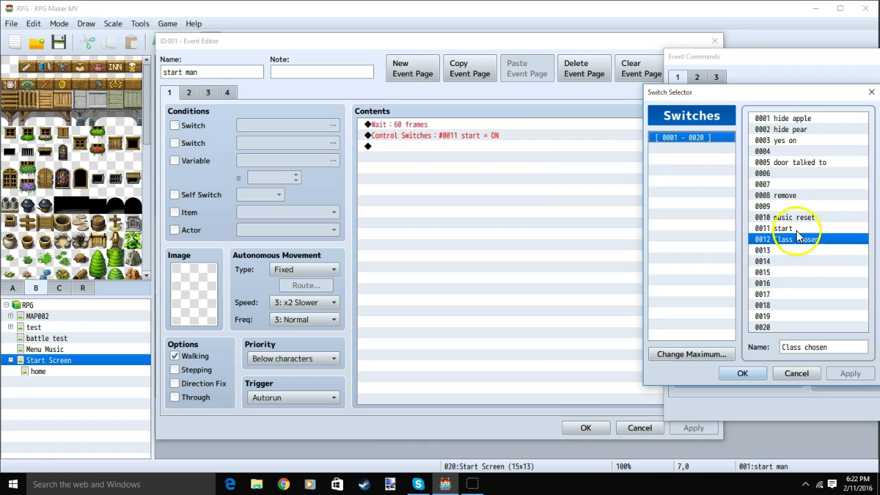
{"action": "left_click", "coordinate": [797, 229]}
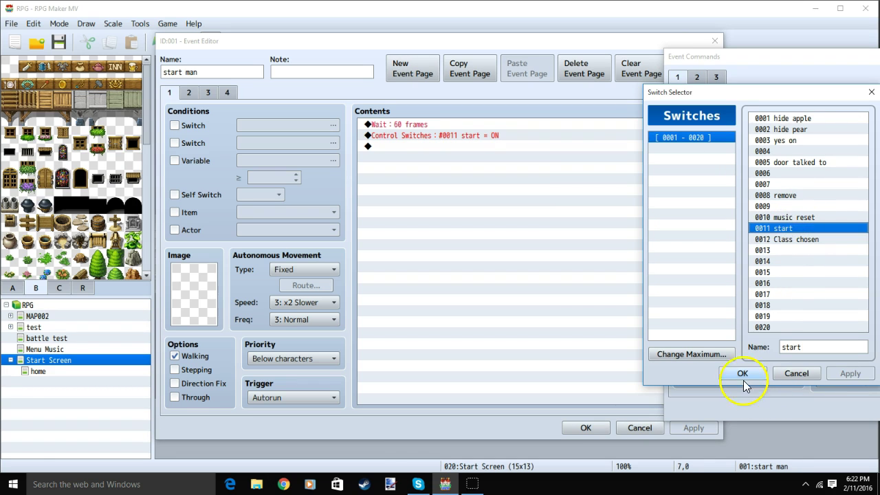
{"action": "left_click", "coordinate": [741, 375]}
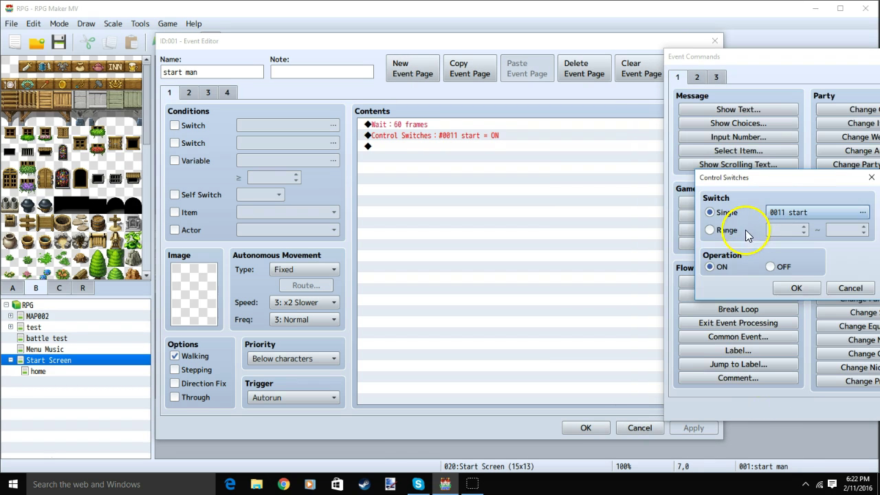
{"action": "left_click", "coordinate": [796, 288]}
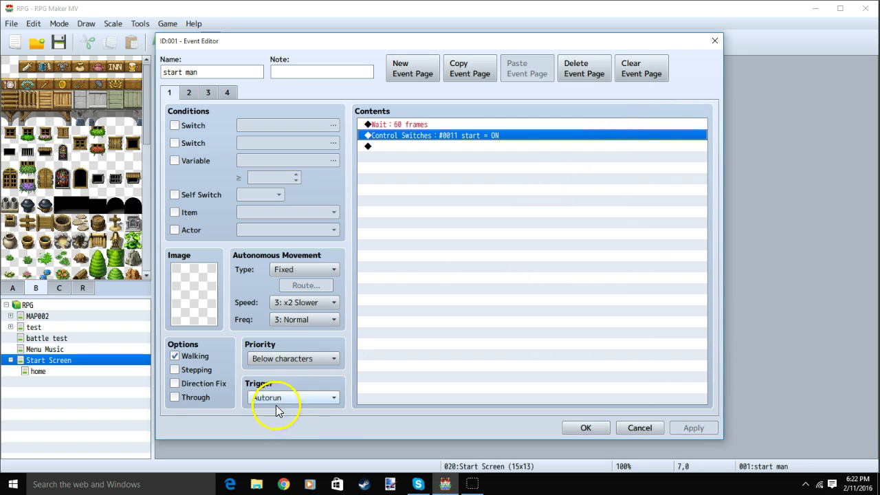
- On event page 2, keep switch 0011 start as the page condition
{"action": "left_click", "coordinate": [192, 94]}
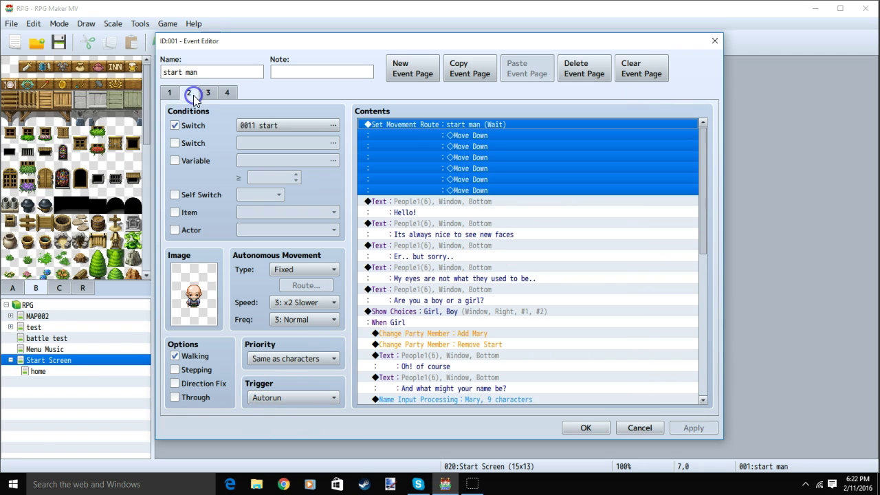
{"action": "left_click", "coordinate": [281, 127]}
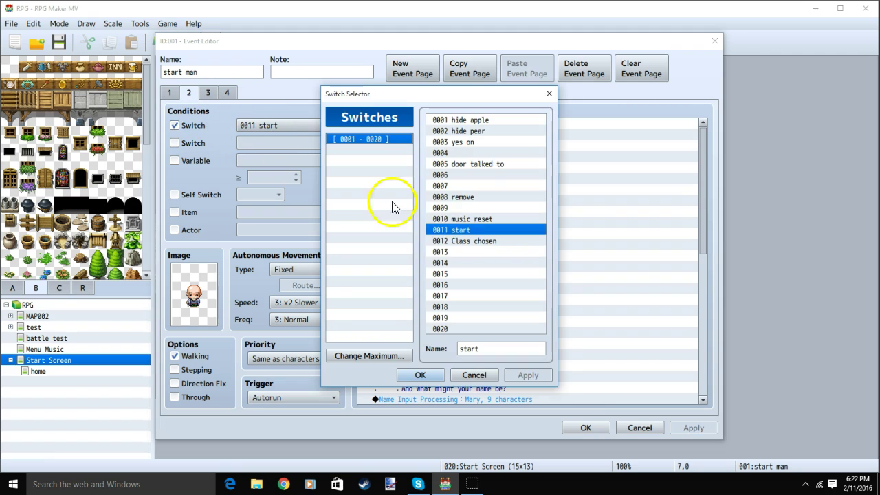
{"action": "left_click", "coordinate": [421, 374]}
{"action": "left_click_drag", "start_coordinate": [304, 39], "coordinate": [555, 12]}
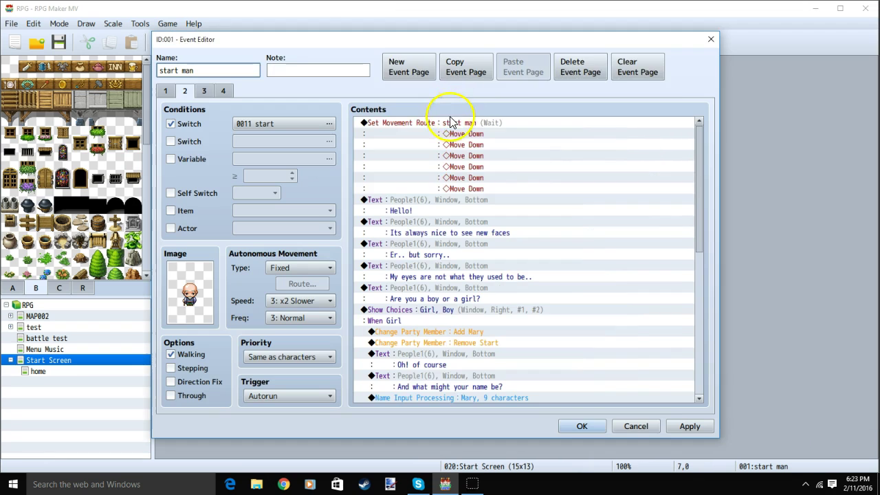
- Add a Set Movement Route for start man with Move Down steps
{"action": "double_click", "coordinate": [447, 122]}
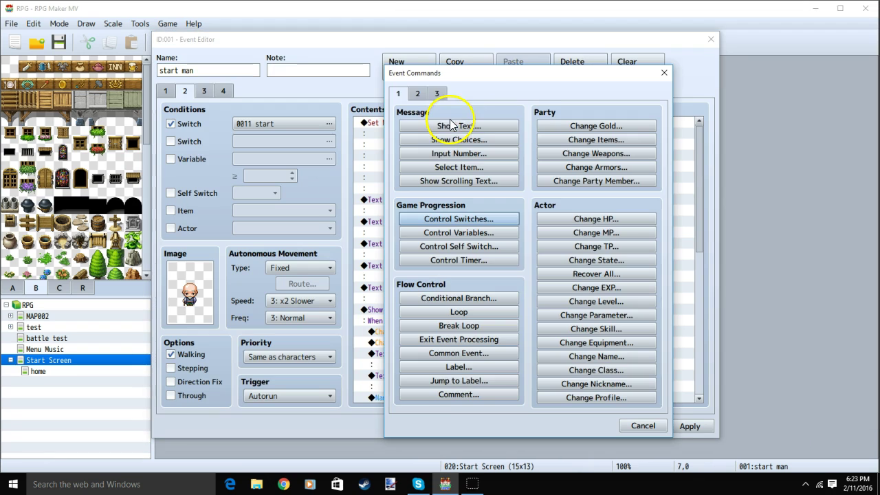
{"action": "left_click", "coordinate": [417, 93]}
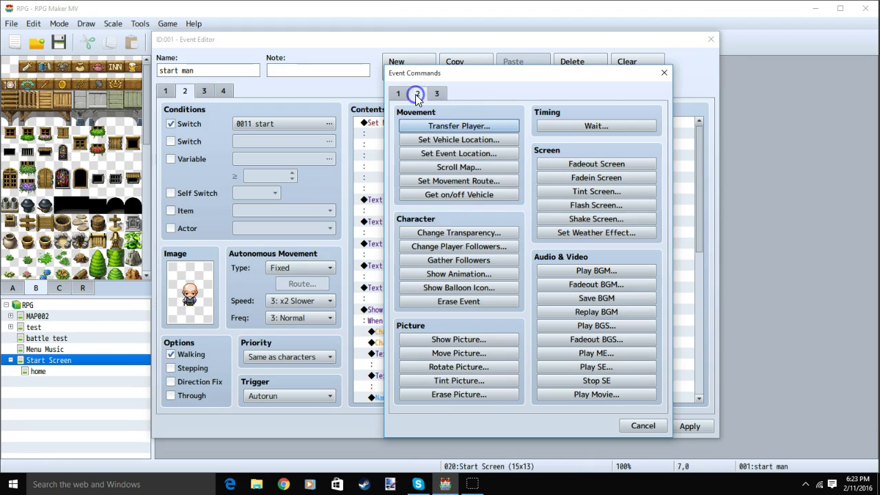
{"action": "left_click", "coordinate": [458, 181]}
{"action": "left_click", "coordinate": [359, 146]}
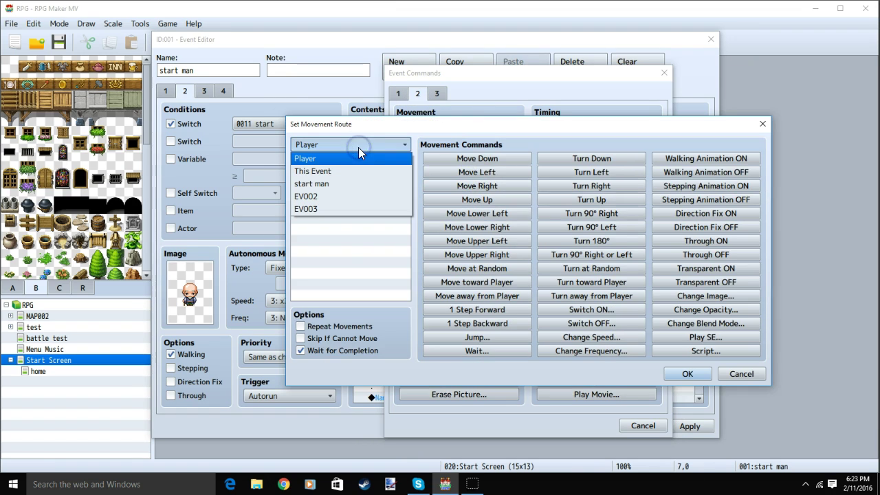
{"action": "left_click", "coordinate": [354, 182]}
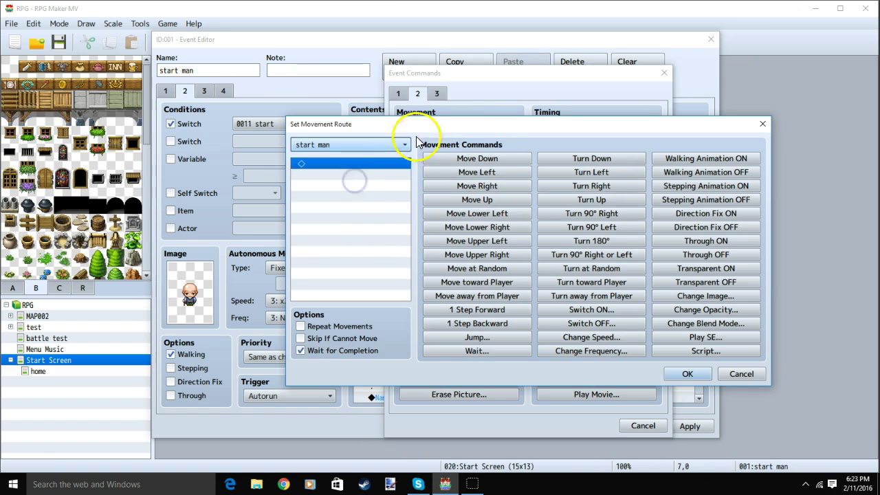
{"action": "double_click", "coordinate": [477, 158]}
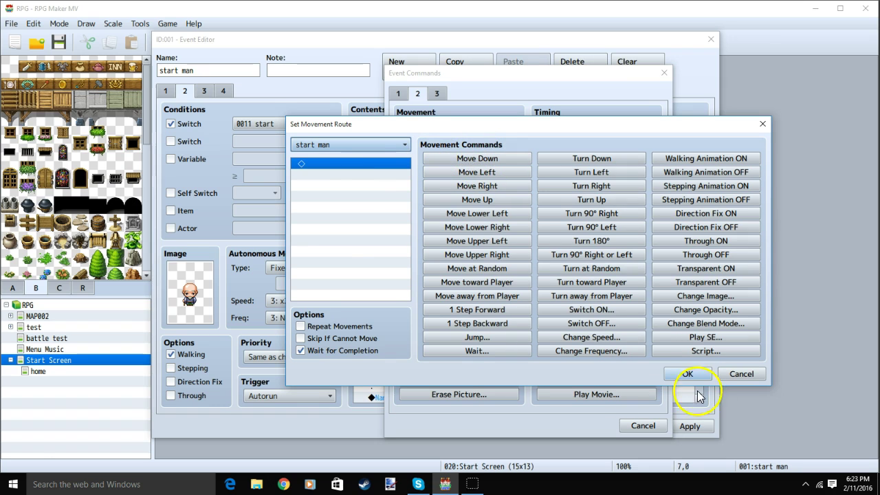
{"action": "left_click", "coordinate": [686, 375]}
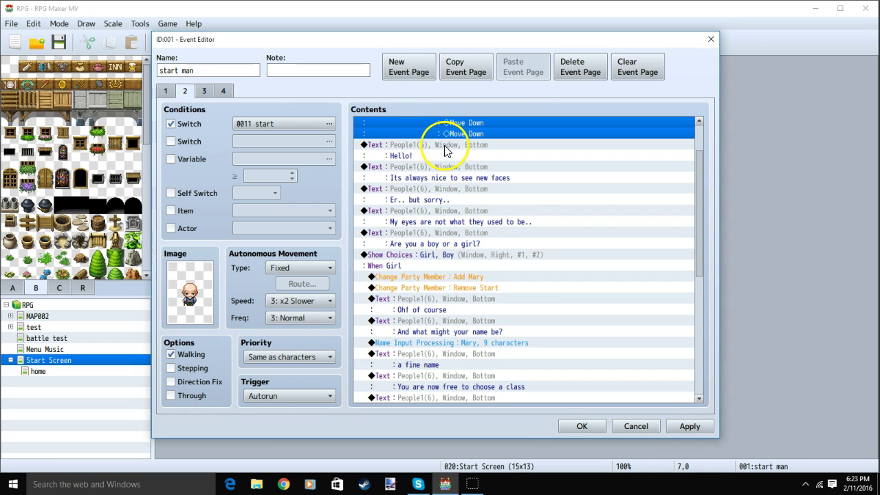
- Try a new text message with the People1 old man face, then discard it
{"action": "key", "text": "Insert"}
{"action": "left_click", "coordinate": [563, 109]}
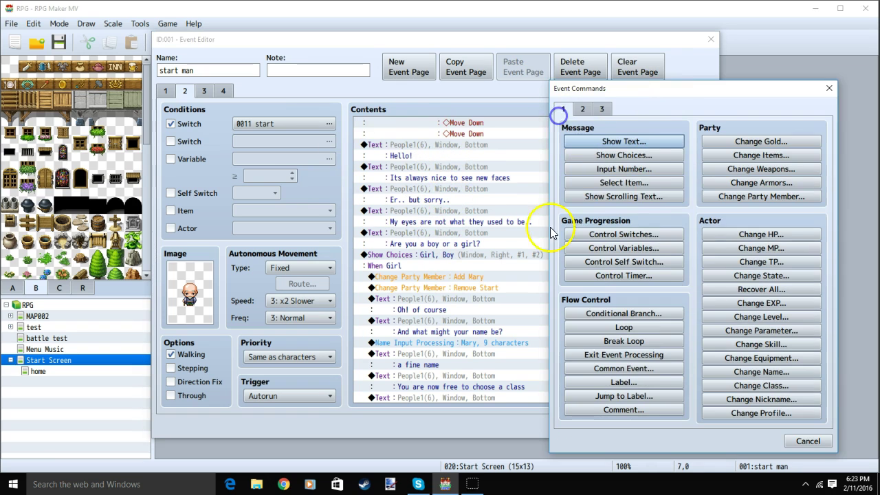
{"action": "left_click", "coordinate": [634, 142]}
{"action": "double_click", "coordinate": [565, 252]}
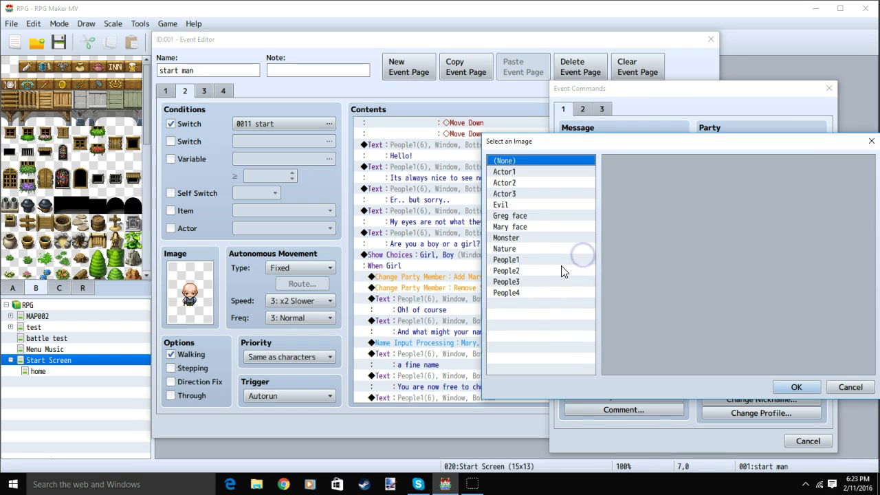
{"action": "left_click", "coordinate": [541, 259]}
{"action": "left_click", "coordinate": [749, 251]}
{"action": "left_click", "coordinate": [796, 387]}
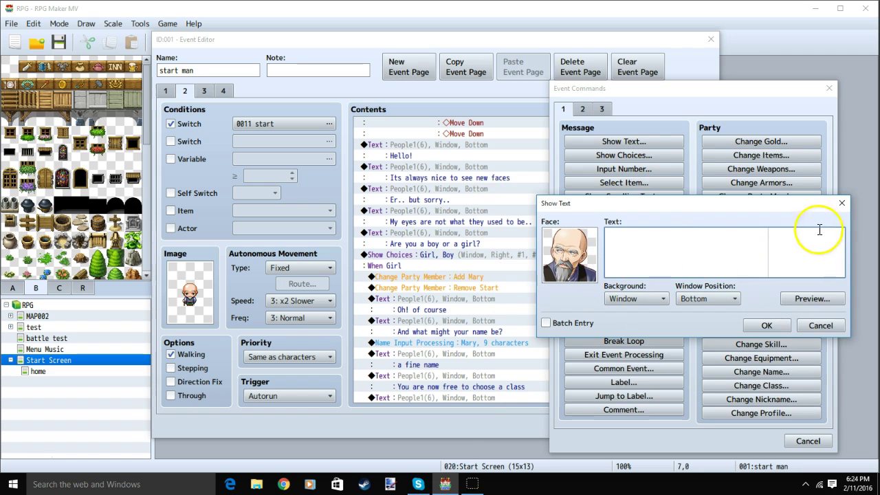
{"action": "left_click", "coordinate": [842, 203]}
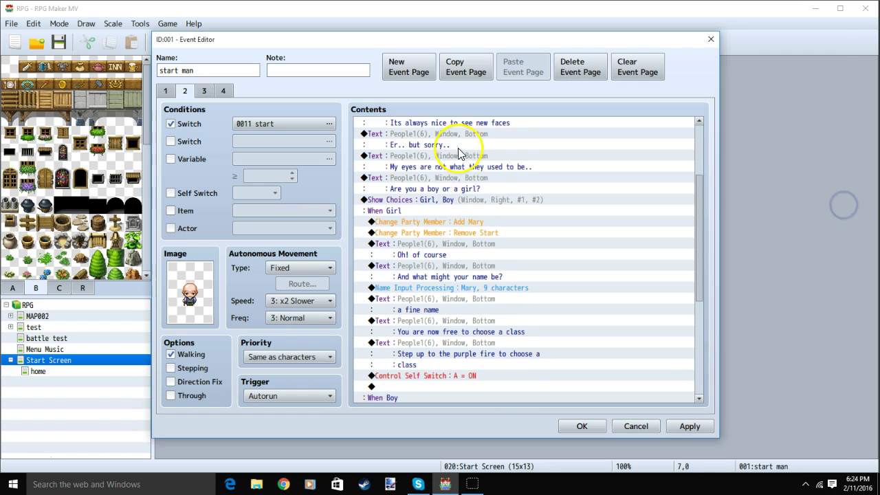
- Set the choices after 'Are you a boy or a girl?' to boy and girl
{"action": "left_click", "coordinate": [419, 185]}
{"action": "left_click", "coordinate": [423, 200]}
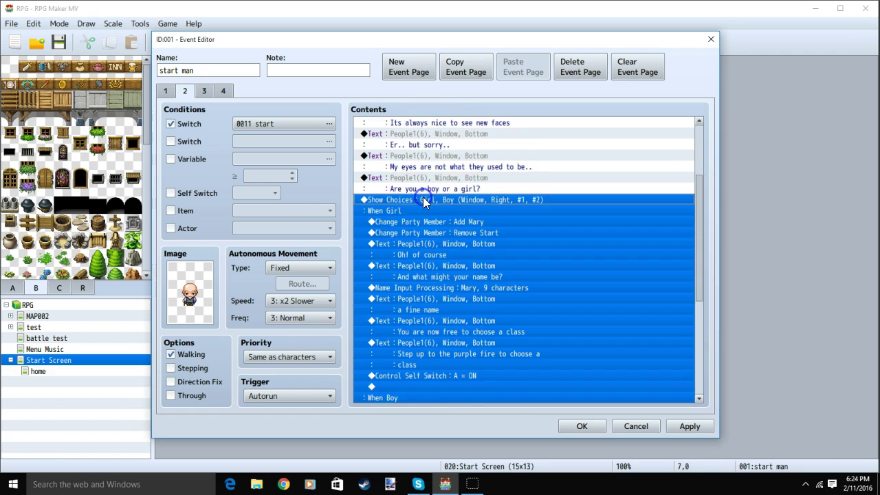
{"action": "key", "text": "Insert"}
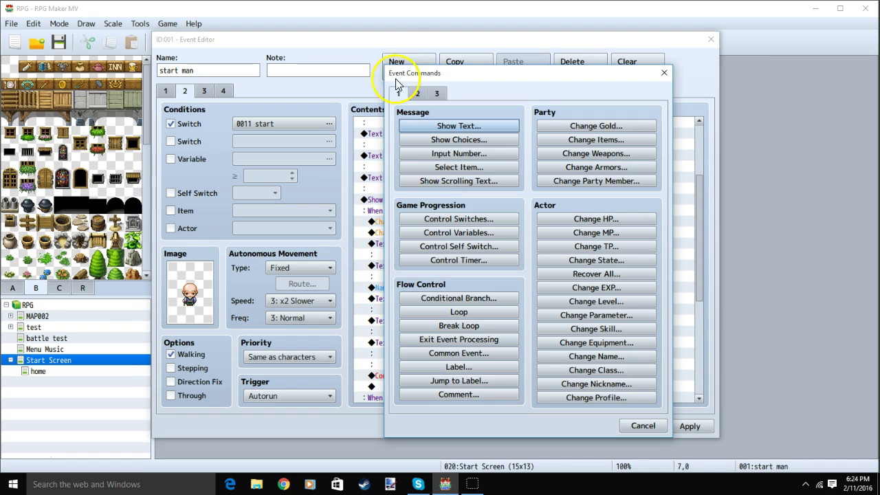
{"action": "left_click", "coordinate": [454, 140]}
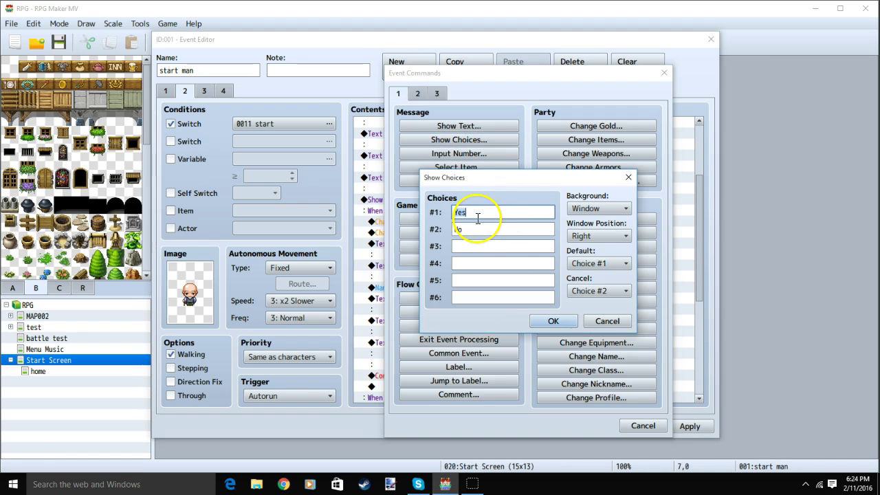
{"action": "type", "text": "boy"}
{"action": "left_click", "coordinate": [443, 234]}
{"action": "key", "text": "BackSpace"}
{"action": "key", "text": "BackSpace"}
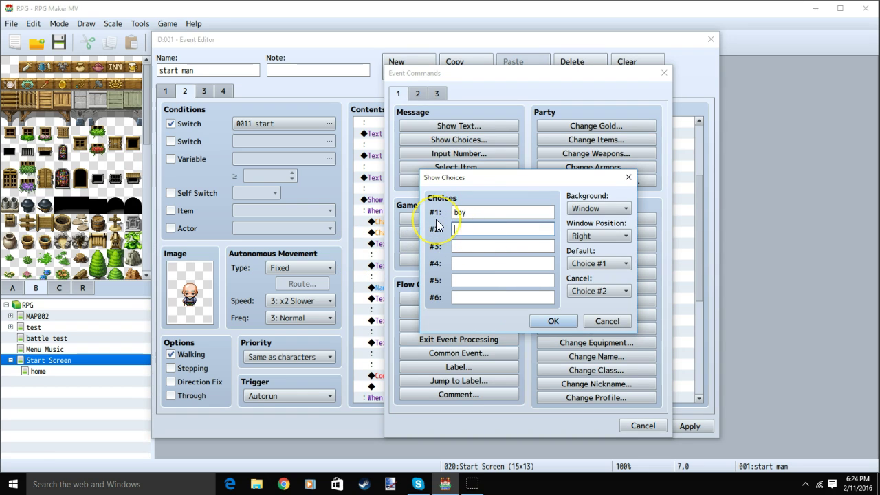
{"action": "type", "text": "girl"}
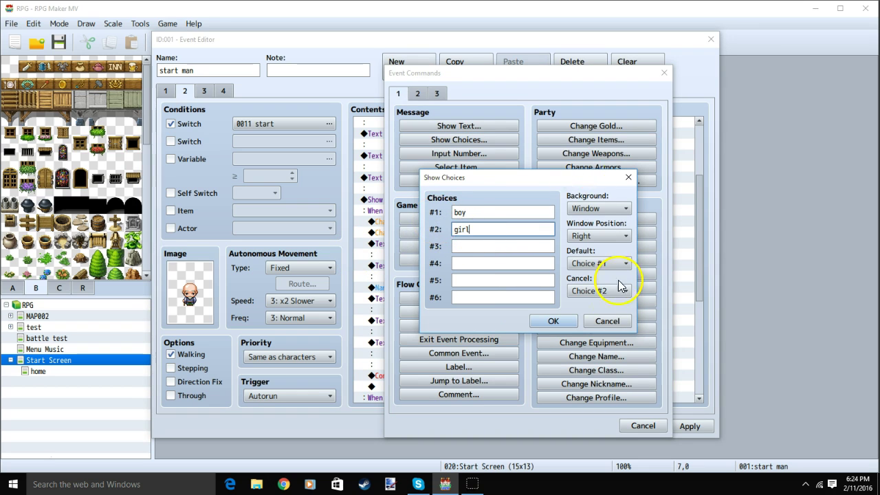
{"action": "left_click", "coordinate": [628, 177]}
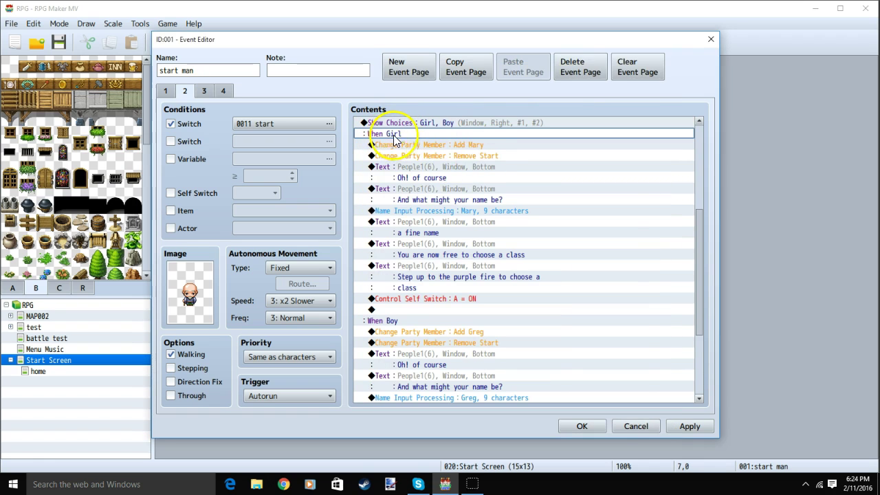
- Set the Girl branch's Change Party Member command to add Mary
{"action": "left_click", "coordinate": [380, 322]}
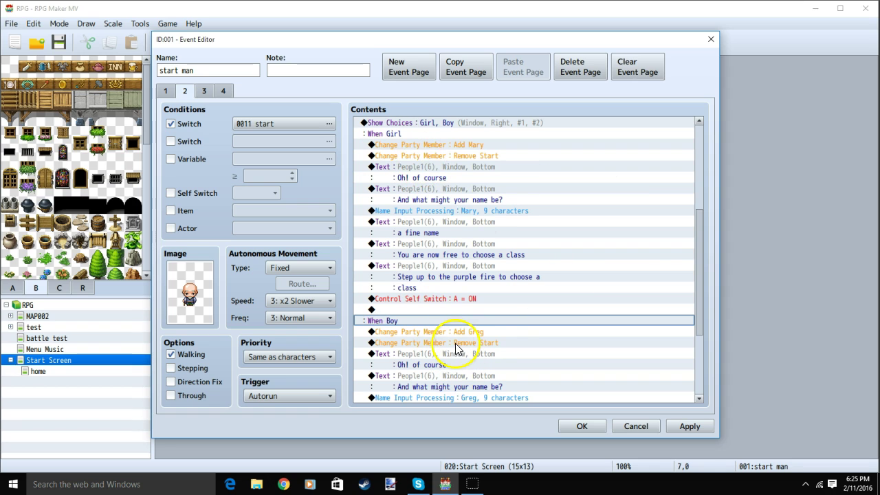
{"action": "left_click", "coordinate": [435, 145]}
{"action": "key", "text": "Insert"}
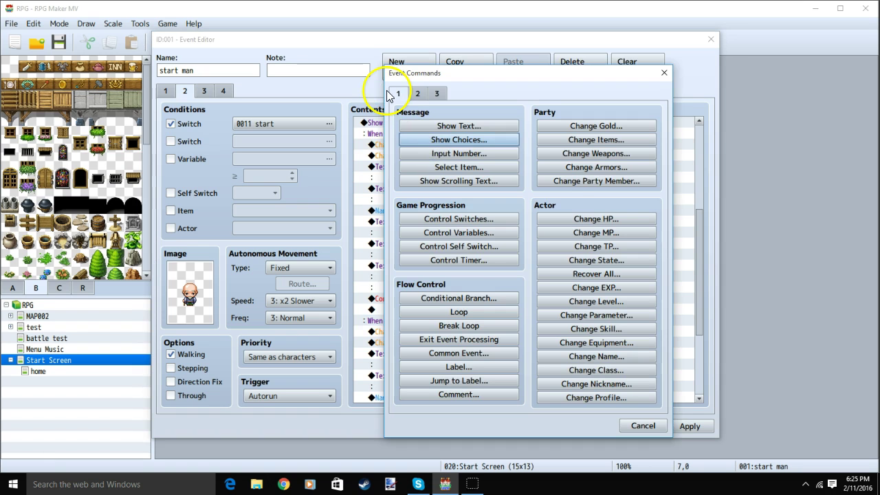
{"action": "left_click", "coordinate": [569, 183]}
{"action": "left_click", "coordinate": [512, 234]}
{"action": "left_click", "coordinate": [513, 474]}
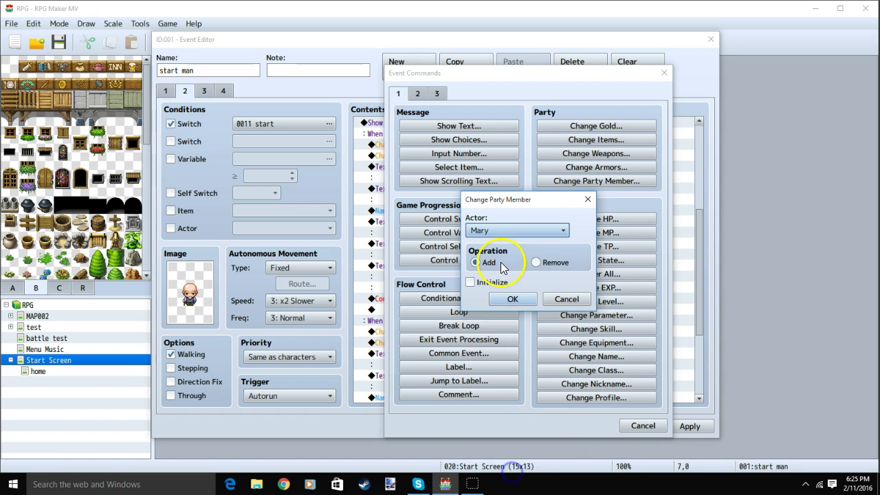
{"action": "left_click", "coordinate": [513, 298]}
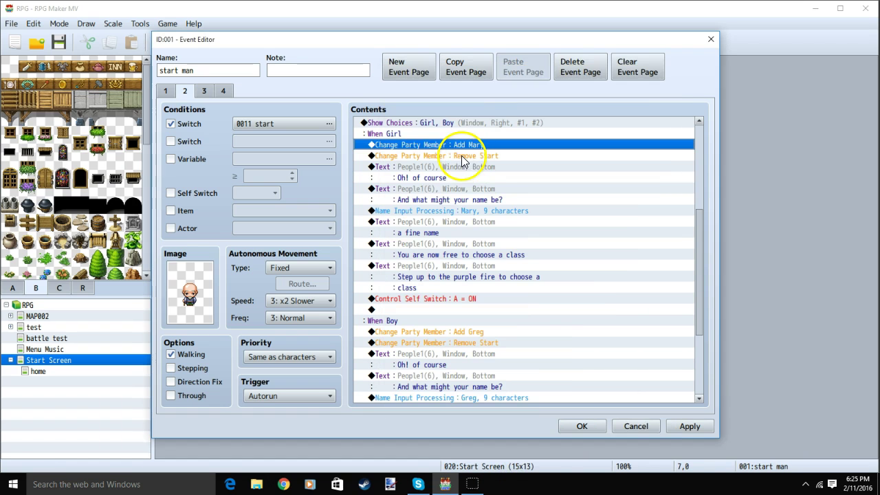
- Set the following Change Party Member command to remove Start
{"action": "left_click", "coordinate": [461, 155]}
{"action": "key", "text": "Insert"}
{"action": "left_click", "coordinate": [610, 181]}
{"action": "left_click", "coordinate": [544, 262]}
{"action": "left_click", "coordinate": [541, 231]}
{"action": "left_click", "coordinate": [512, 460]}
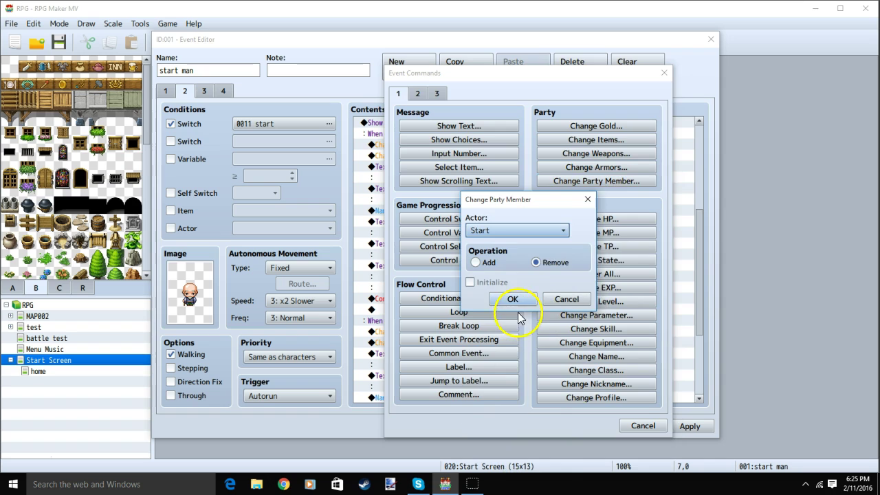
{"action": "left_click", "coordinate": [515, 304]}
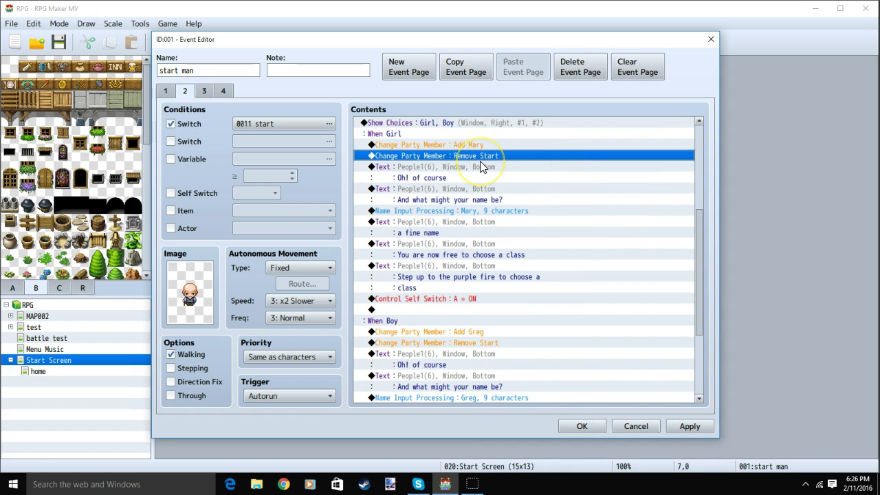
- Copy Add Mary and check the Boy branch's Add Greg command, leaving it unchanged
{"action": "scroll", "coordinate": [485, 163], "scroll_direction": "down", "scroll_amount": 1}
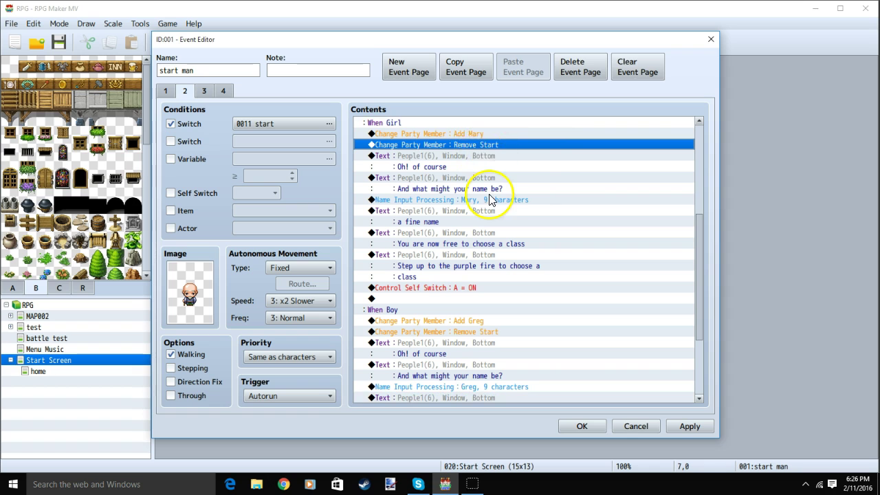
{"action": "right_click", "coordinate": [476, 135]}
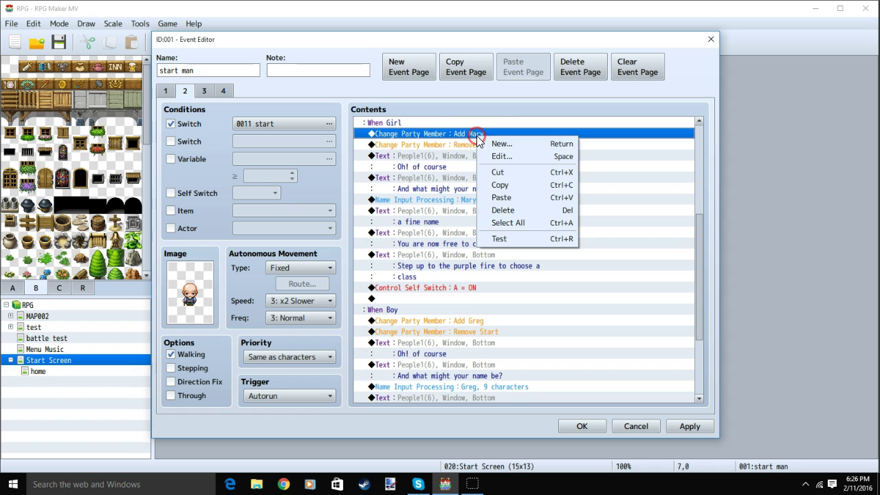
{"action": "left_click", "coordinate": [512, 186]}
{"action": "right_click", "coordinate": [461, 322]}
{"action": "left_click", "coordinate": [469, 300]}
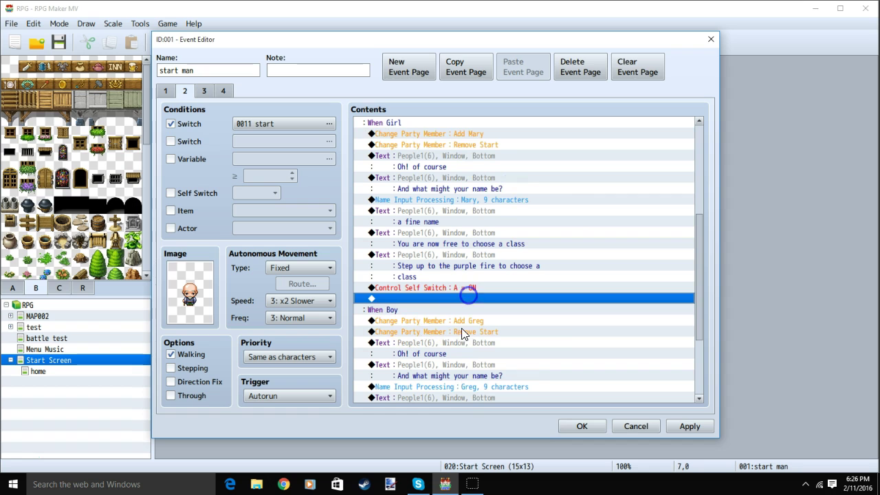
{"action": "right_click", "coordinate": [465, 321]}
{"action": "left_click", "coordinate": [474, 340]}
{"action": "left_click", "coordinate": [517, 230]}
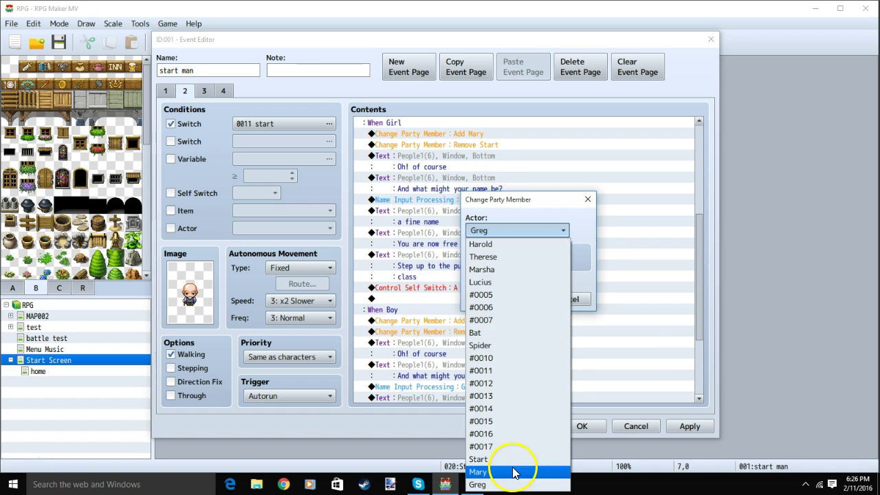
{"action": "left_click", "coordinate": [507, 483]}
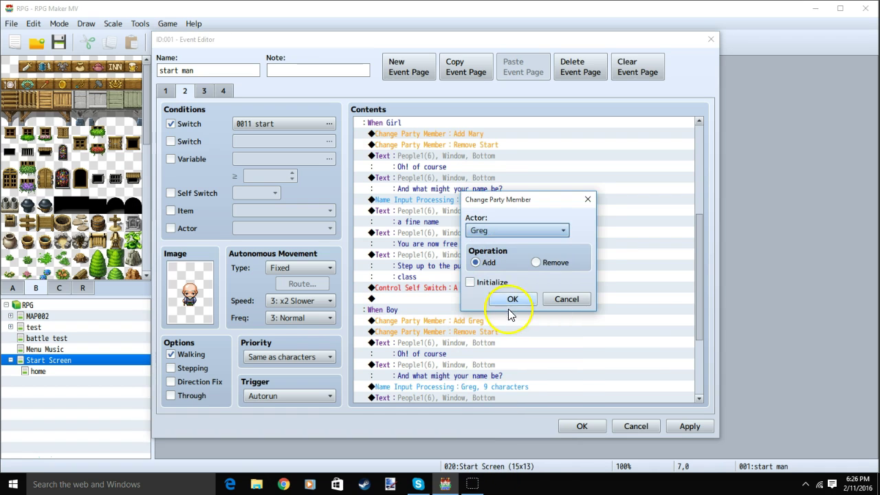
{"action": "left_click", "coordinate": [588, 200]}
- Inspect both branches' Remove Start commands without making changes
{"action": "left_click", "coordinate": [483, 144]}
{"action": "right_click", "coordinate": [496, 145]}
{"action": "left_click", "coordinate": [509, 200]}
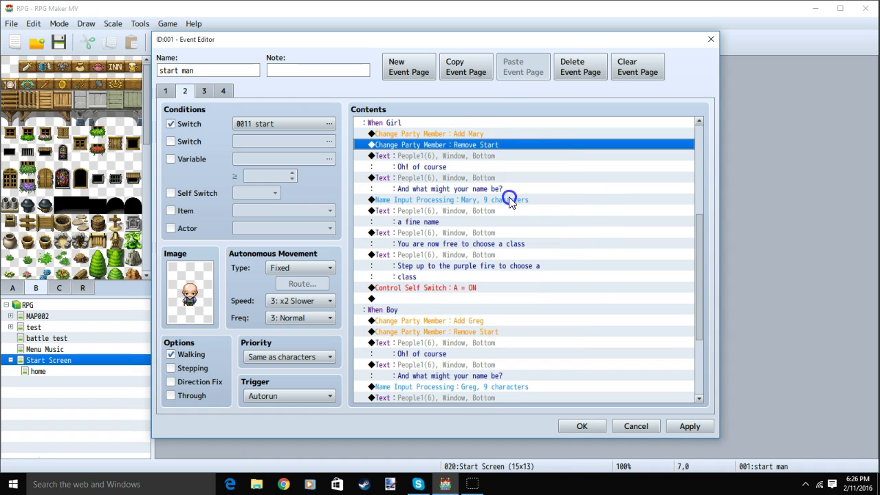
{"action": "right_click", "coordinate": [468, 330]}
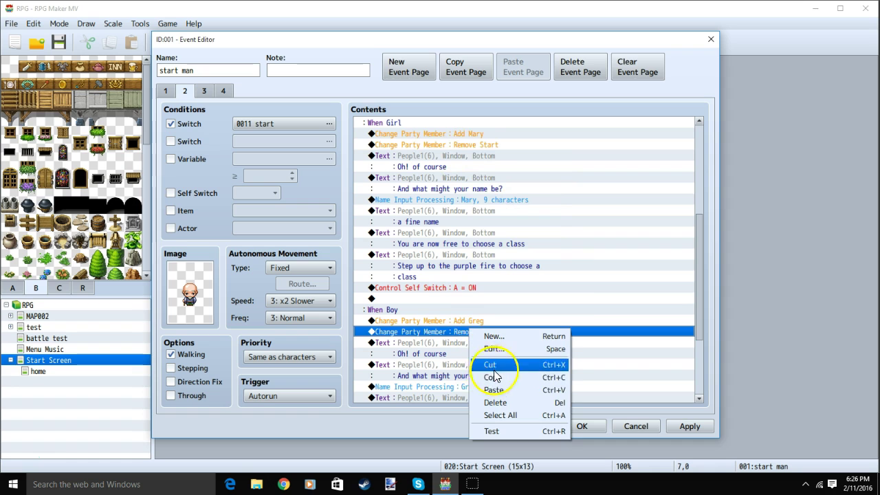
{"action": "left_click", "coordinate": [559, 165]}
- Inspect and copy the Girl branch's name question message
{"action": "left_click", "coordinate": [485, 180]}
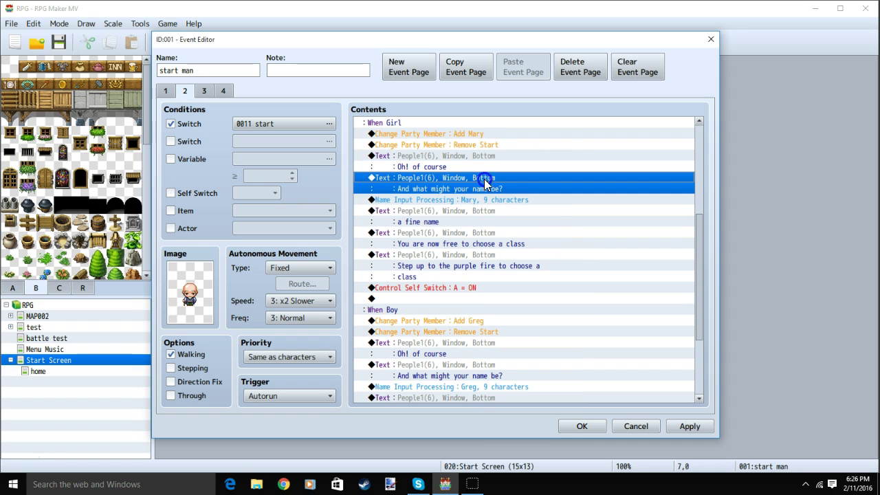
{"action": "double_click", "coordinate": [484, 179]}
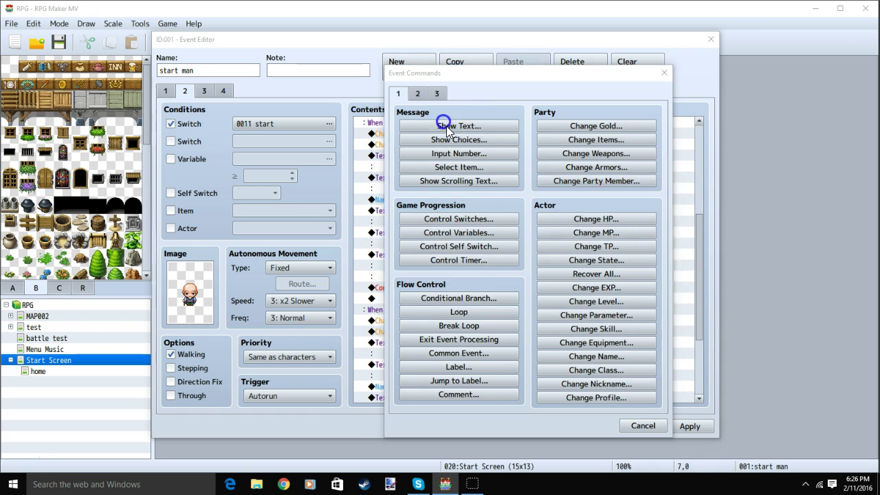
{"action": "left_click", "coordinate": [450, 125]}
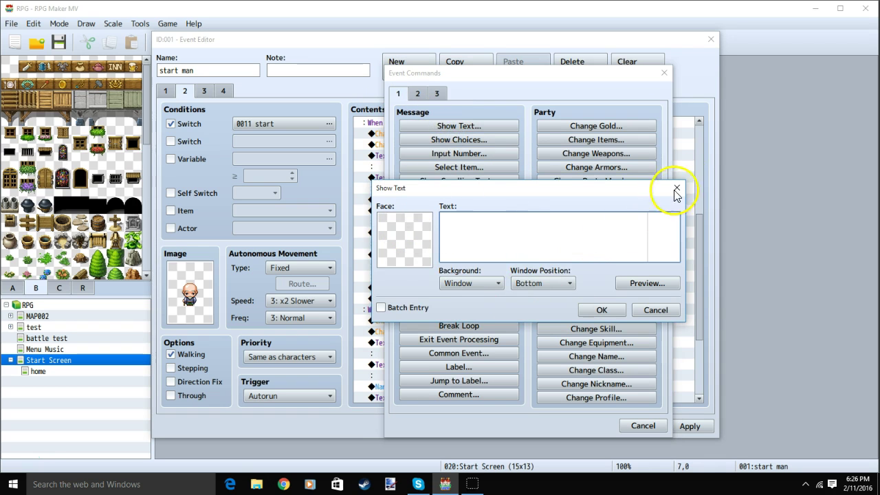
{"action": "left_click", "coordinate": [677, 187]}
{"action": "left_click", "coordinate": [665, 72]}
{"action": "right_click", "coordinate": [433, 178]}
{"action": "left_click", "coordinate": [470, 228]}
{"action": "right_click", "coordinate": [457, 344]}
{"action": "left_click", "coordinate": [413, 265]}
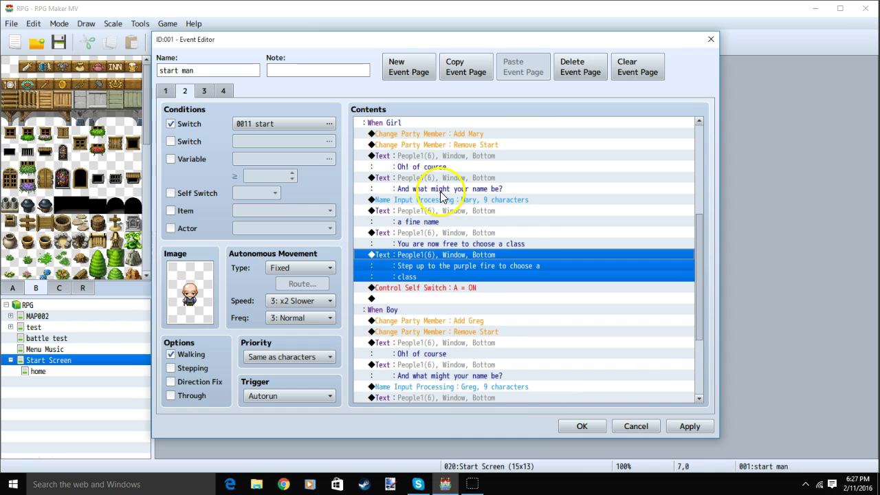
- Add Name Input Processing for Mary with a 9-character maximum
{"action": "double_click", "coordinate": [413, 200]}
{"action": "left_click", "coordinate": [436, 94]}
{"action": "left_click", "coordinate": [459, 154]}
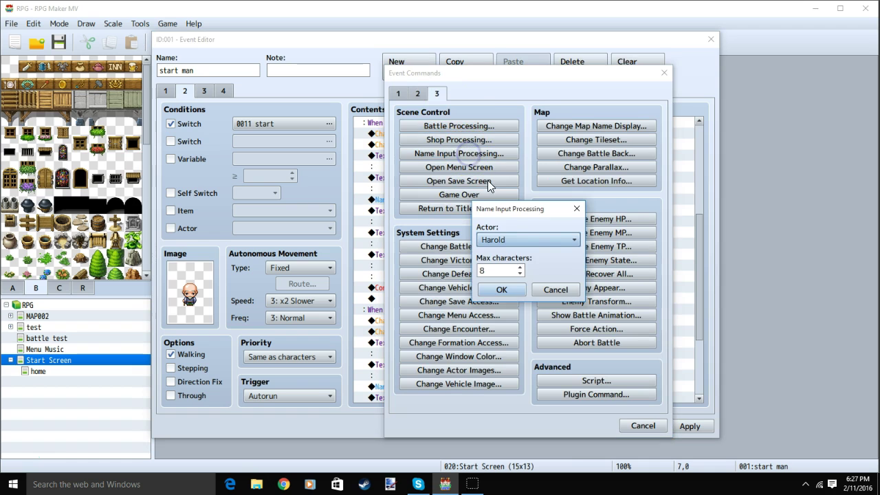
{"action": "left_click", "coordinate": [529, 243]}
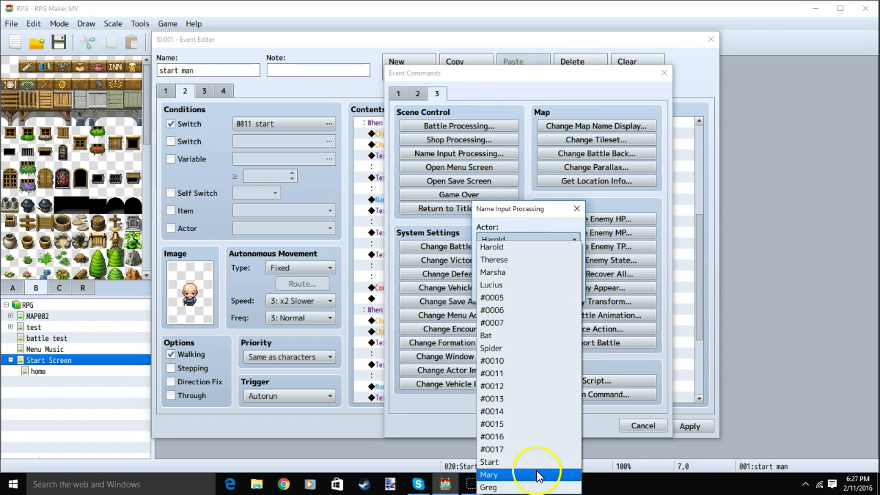
{"action": "left_click", "coordinate": [537, 476]}
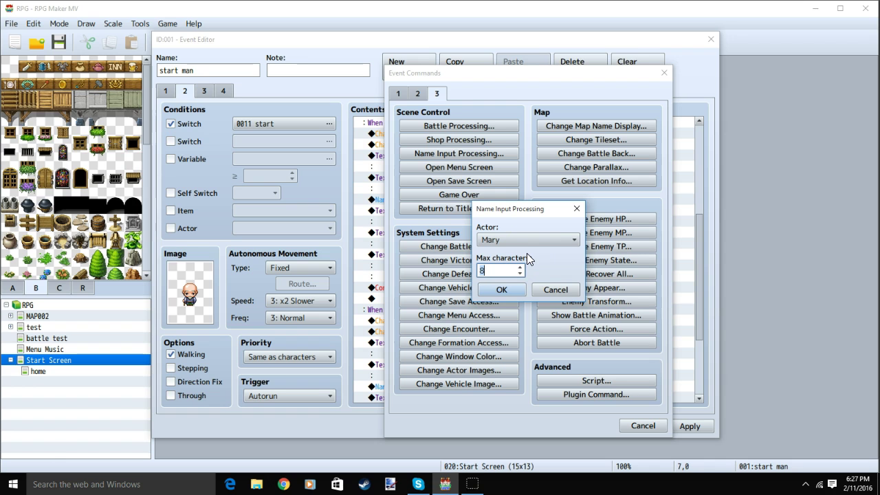
{"action": "type", "text": "9"}
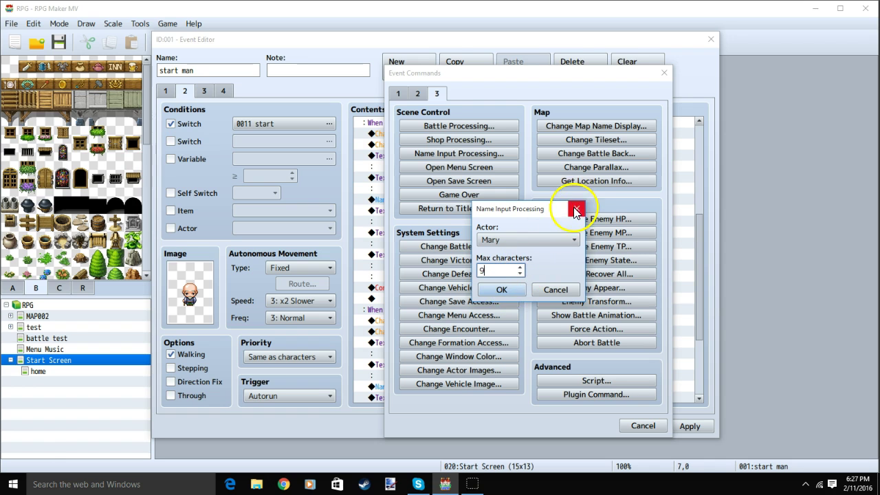
{"action": "key", "text": "Return"}
{"action": "right_click", "coordinate": [472, 201]}
- Copy Mary's name entry and check Greg's name entry, leaving it unchanged
{"action": "left_click", "coordinate": [515, 247]}
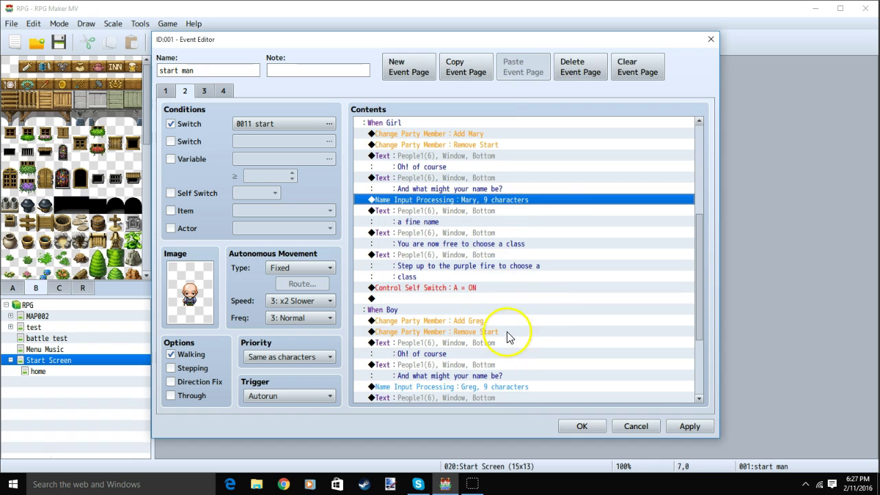
{"action": "scroll", "coordinate": [506, 337], "scroll_direction": "down", "scroll_amount": 1}
{"action": "right_click", "coordinate": [493, 378]}
{"action": "left_click", "coordinate": [498, 387]}
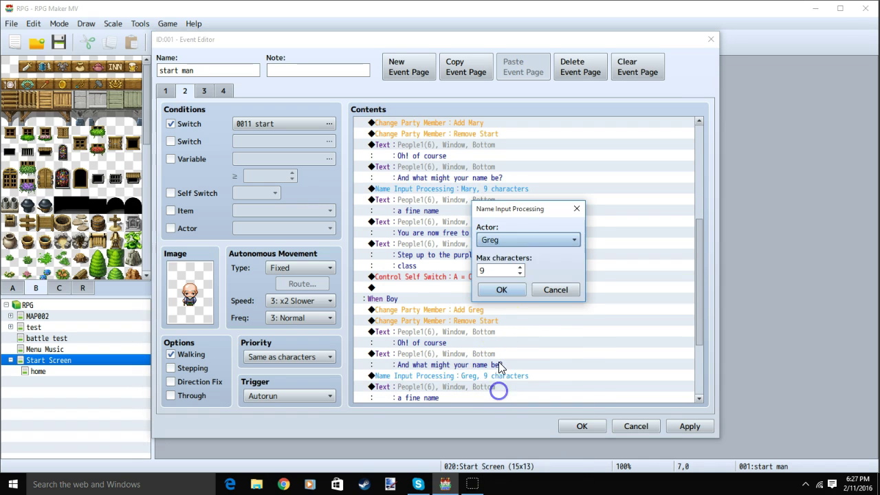
{"action": "left_click", "coordinate": [515, 240]}
{"action": "left_click", "coordinate": [492, 486]}
{"action": "left_click", "coordinate": [577, 208]}
- Review the Girl branch's purple fire and choose-a-class messages
{"action": "scroll", "coordinate": [502, 246], "scroll_direction": "up", "scroll_amount": 1}
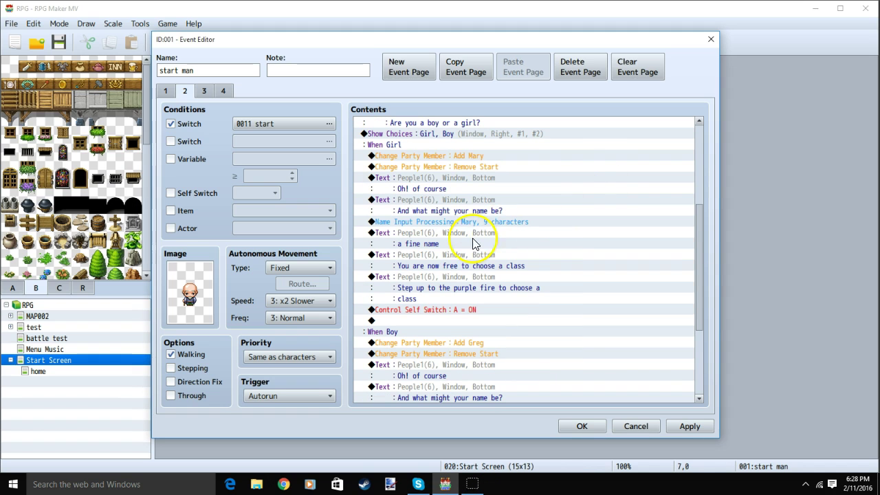
{"action": "left_click", "coordinate": [475, 237]}
{"action": "left_click", "coordinate": [459, 257]}
{"action": "left_click", "coordinate": [467, 275]}
{"action": "left_click", "coordinate": [464, 256]}
{"action": "left_click_drag", "start_coordinate": [363, 39], "coordinate": [609, 33]}
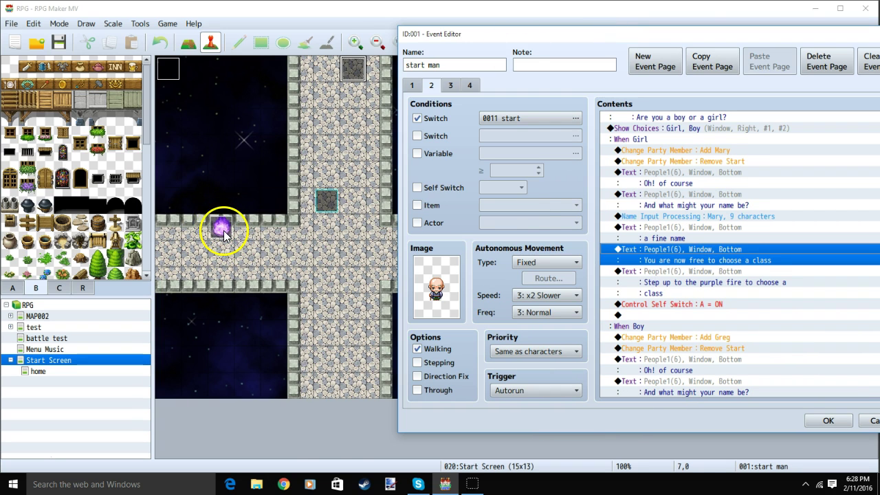
{"action": "left_click_drag", "start_coordinate": [768, 33], "coordinate": [582, 8]}
- Review the Boy branch's 'a fine name' message and Greg's name entry
{"action": "scroll", "coordinate": [501, 190], "scroll_direction": "down", "scroll_amount": 3}
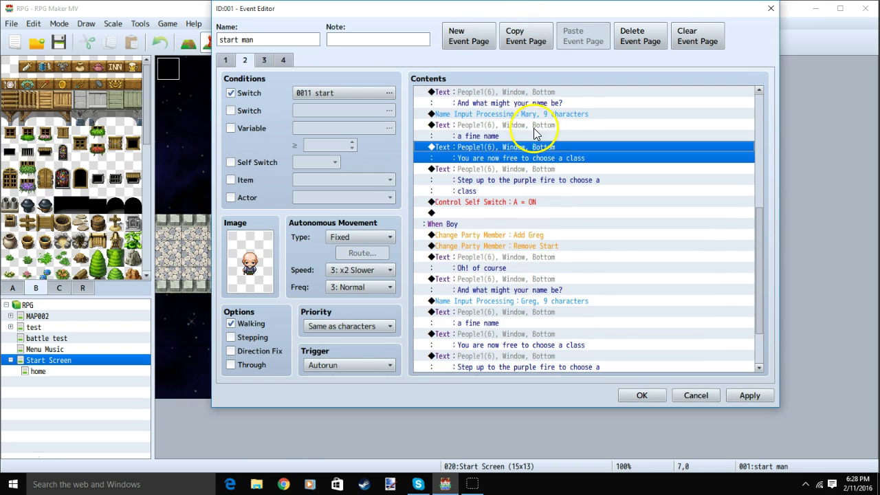
{"action": "left_click", "coordinate": [505, 128]}
{"action": "right_click", "coordinate": [505, 128]}
{"action": "left_click", "coordinate": [550, 180]}
{"action": "scroll", "coordinate": [540, 279], "scroll_direction": "down", "scroll_amount": 2}
{"action": "left_click", "coordinate": [540, 279]}
{"action": "scroll", "coordinate": [523, 254], "scroll_direction": "down", "scroll_amount": 3}
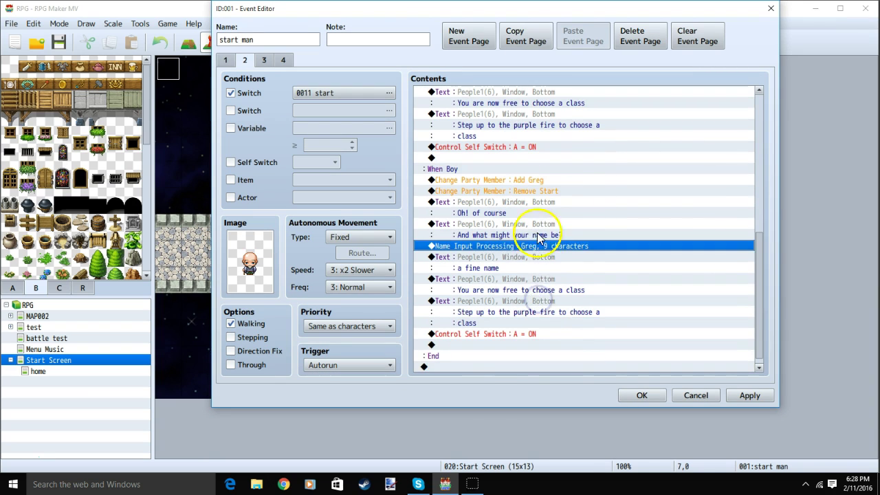
{"action": "scroll", "coordinate": [500, 220], "scroll_direction": "up", "scroll_amount": 2}
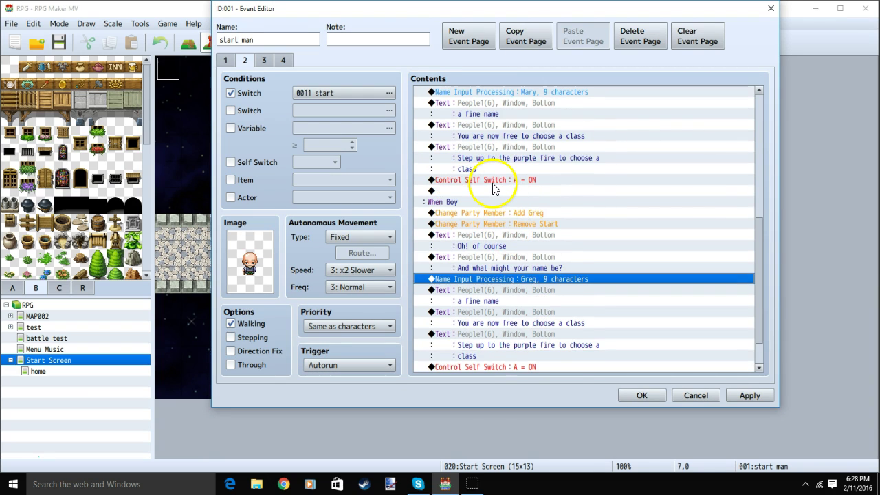
- Add a Control Self Switch command turning self switch A ON
{"action": "left_click", "coordinate": [491, 183]}
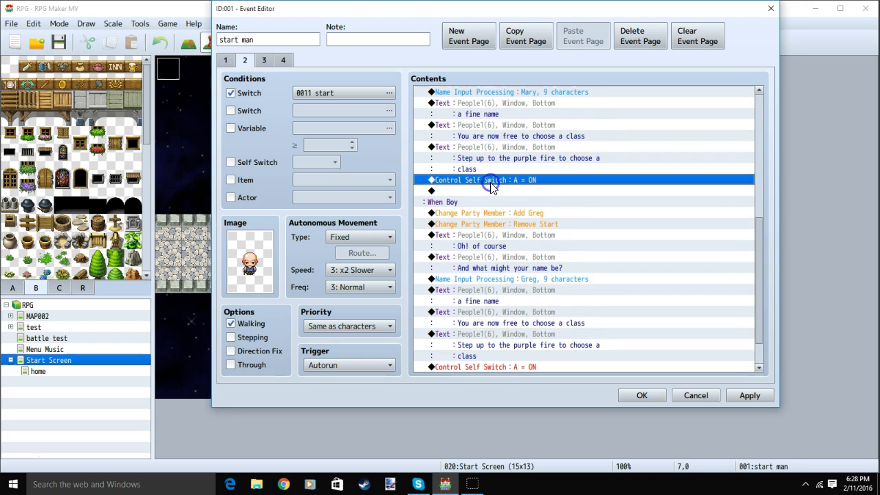
{"action": "double_click", "coordinate": [491, 190]}
{"action": "left_click", "coordinate": [458, 63]}
{"action": "left_click", "coordinate": [561, 216]}
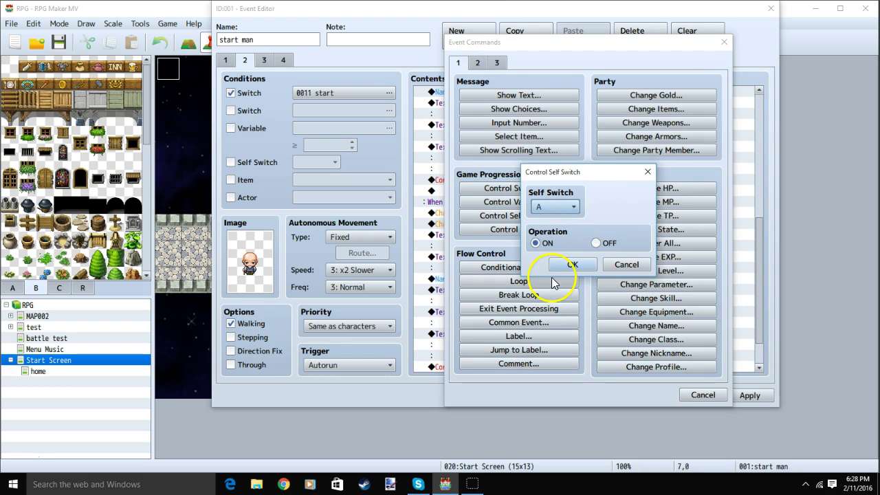
{"action": "left_click", "coordinate": [571, 264]}
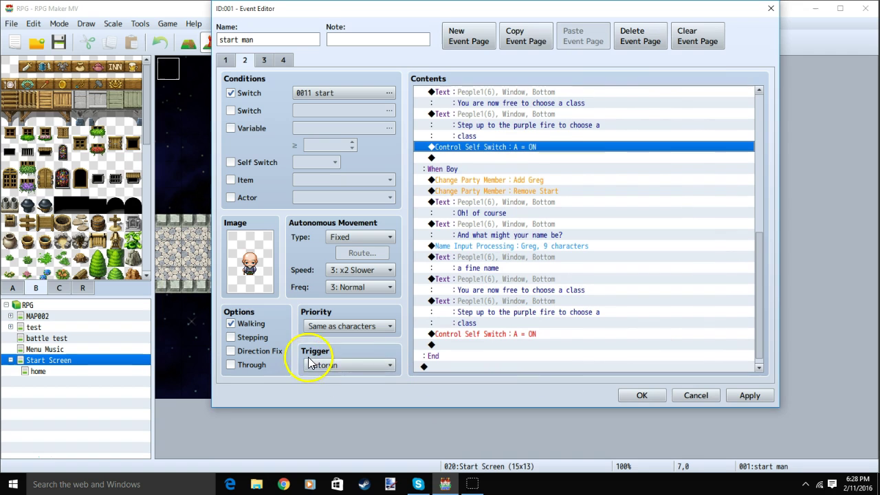
- Switch to event page 3 and select the empty last line of its contents
{"action": "left_click", "coordinate": [265, 62]}
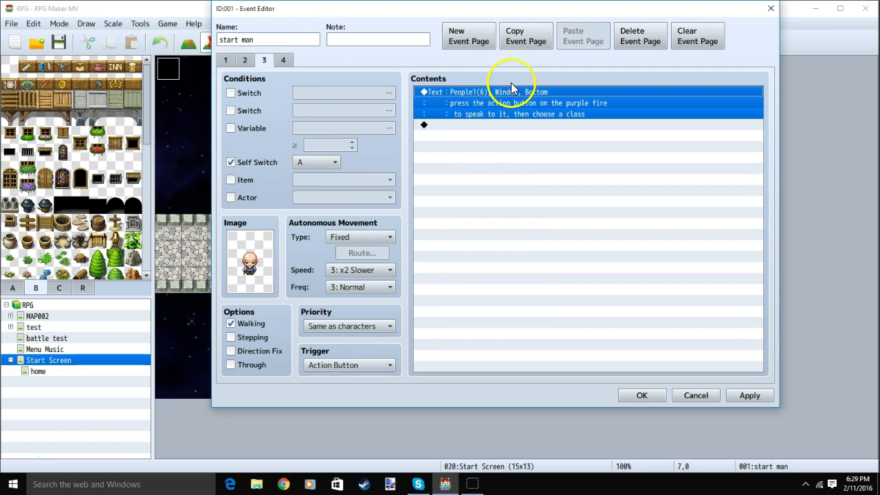
{"action": "left_click", "coordinate": [522, 125]}
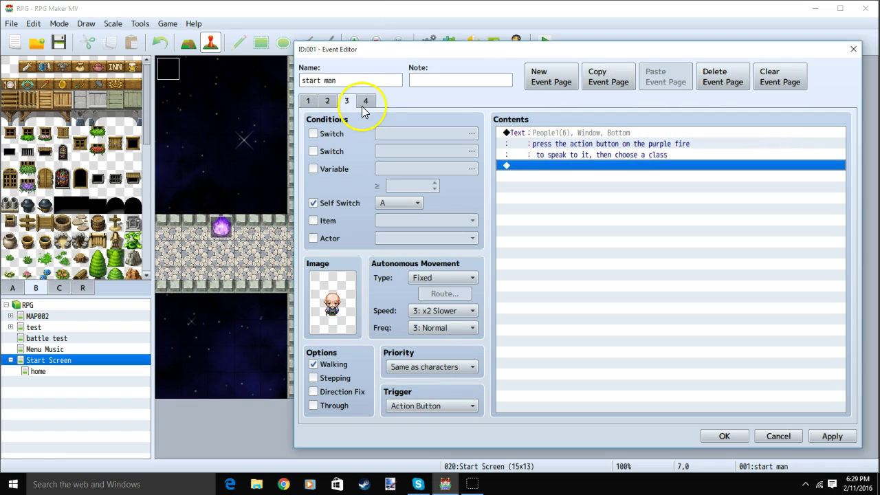
- On event page 4, set the switch condition to 0012 Class chosen
{"action": "left_click_drag", "start_coordinate": [460, 23], "coordinate": [362, 49]}
{"action": "left_click", "coordinate": [371, 100]}
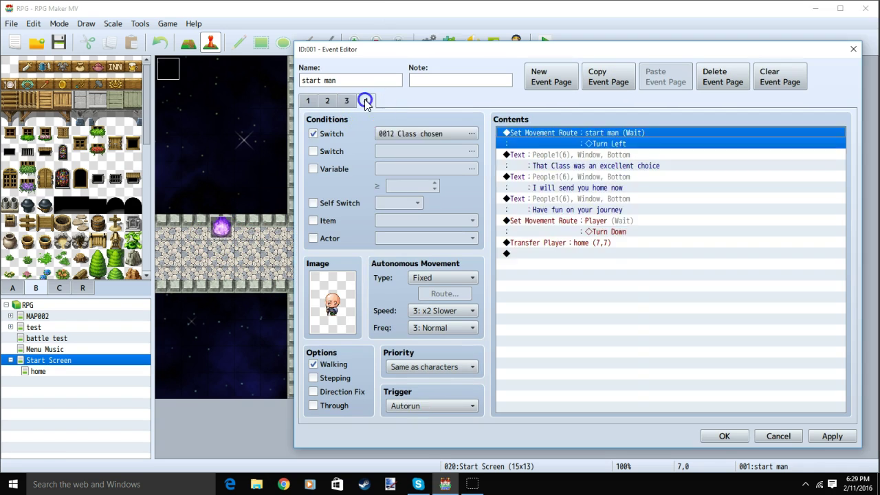
{"action": "left_click", "coordinate": [413, 134]}
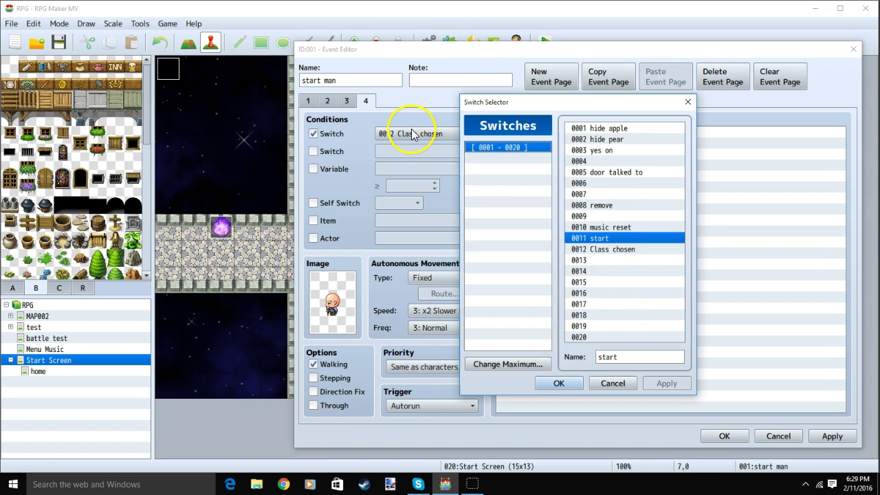
{"action": "left_click", "coordinate": [604, 250]}
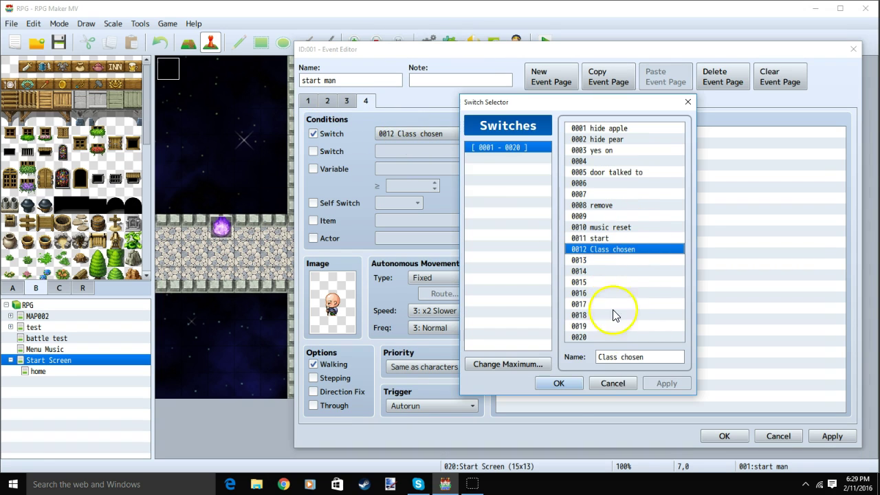
{"action": "left_click", "coordinate": [559, 383]}
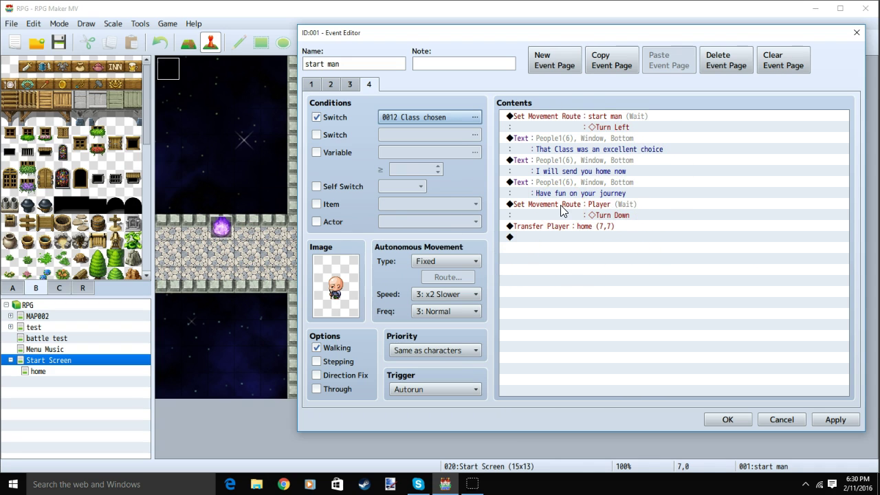
- Add a Set Movement Route making start man turn left
{"action": "left_click", "coordinate": [576, 116]}
{"action": "key", "text": "Insert"}
{"action": "left_click", "coordinate": [564, 86]}
{"action": "left_click", "coordinate": [595, 174]}
{"action": "left_click", "coordinate": [494, 141]}
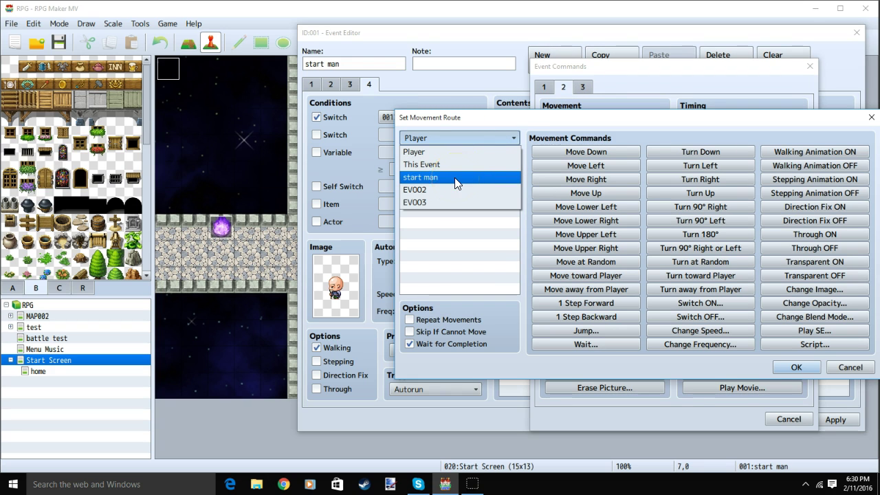
{"action": "left_click", "coordinate": [454, 177]}
{"action": "left_click", "coordinate": [688, 166]}
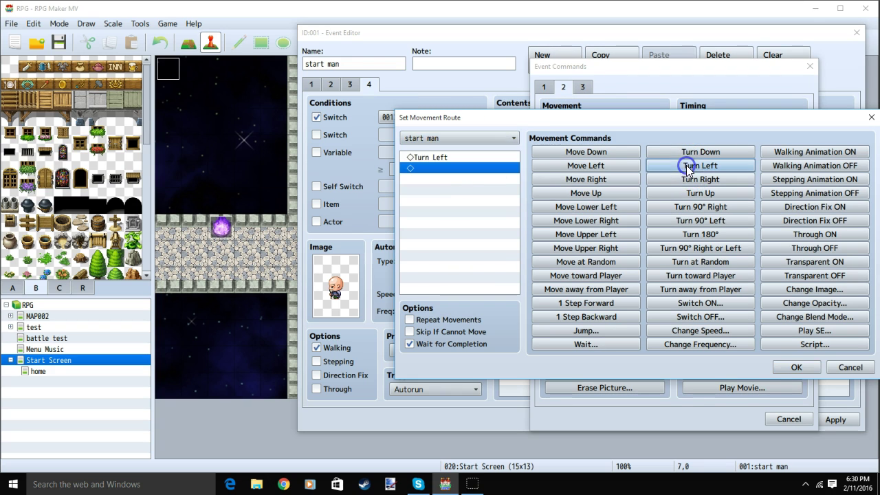
{"action": "key", "text": "Return"}
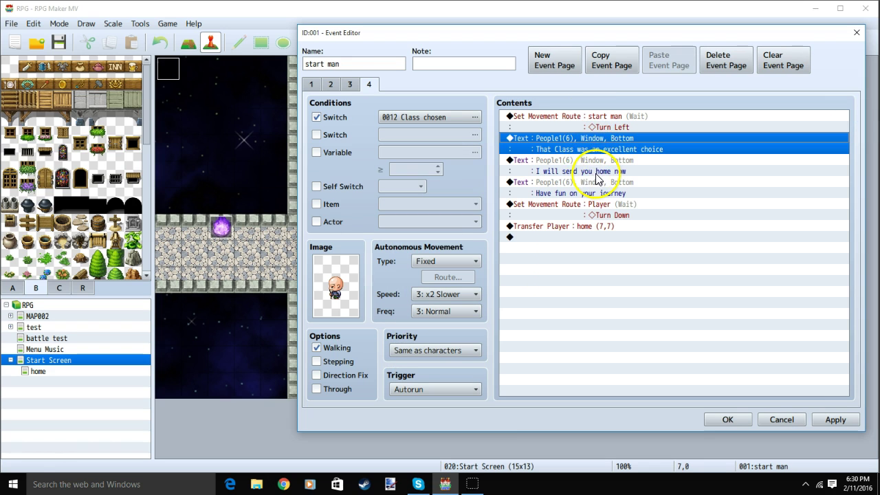
- Add a Set Movement Route making the player turn down after the send-home messages
{"action": "left_click", "coordinate": [590, 171]}
{"action": "left_click", "coordinate": [590, 191]}
{"action": "left_click", "coordinate": [591, 172]}
{"action": "left_click", "coordinate": [589, 204]}
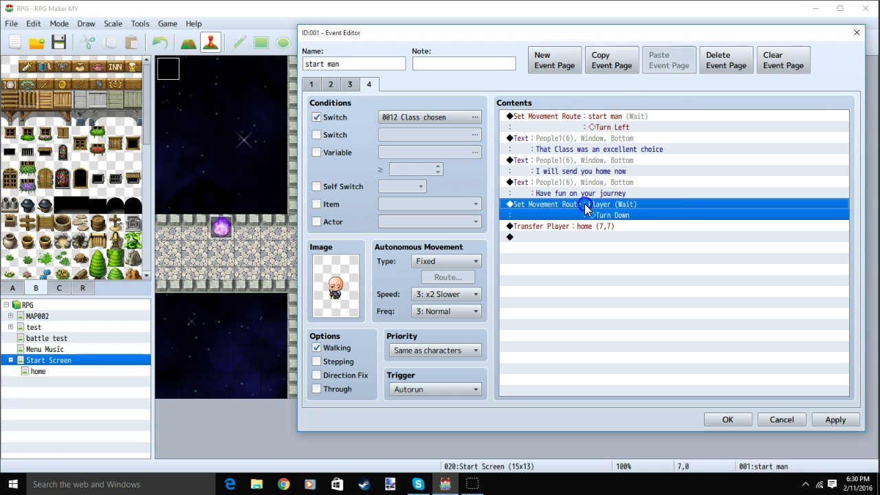
{"action": "double_click", "coordinate": [586, 209]}
{"action": "left_click", "coordinate": [727, 173]}
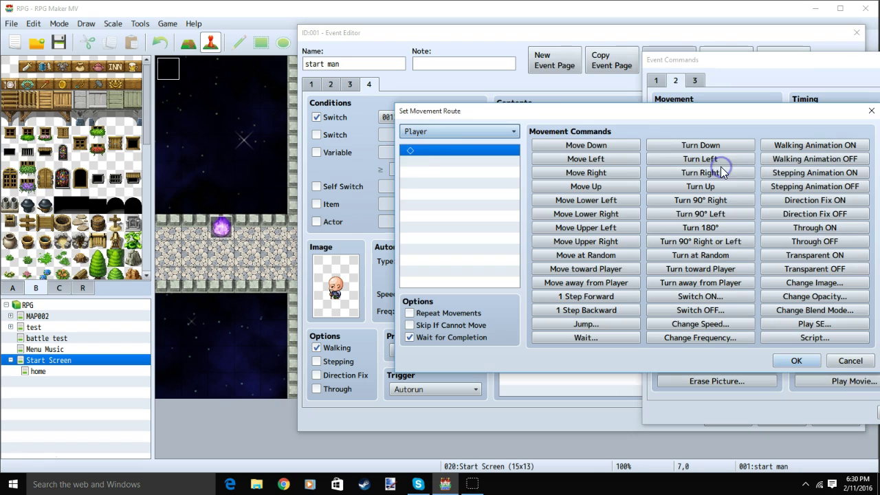
{"action": "left_click", "coordinate": [438, 131]}
{"action": "left_click", "coordinate": [445, 140]}
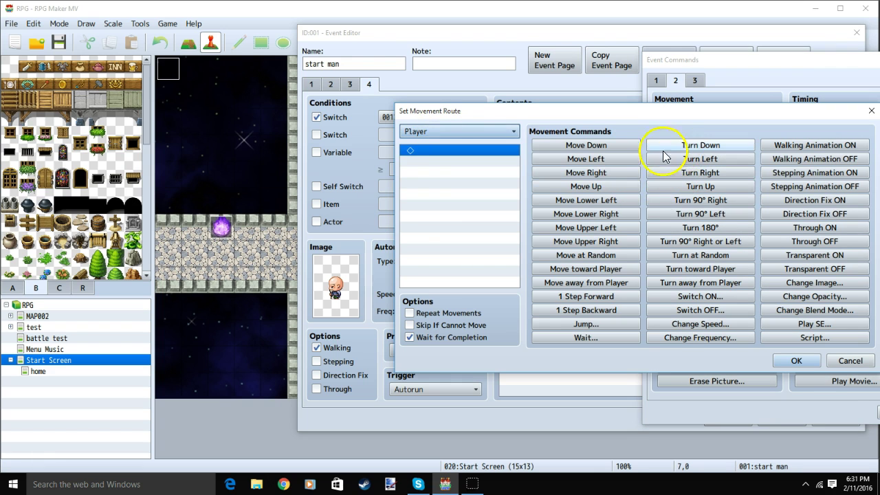
{"action": "left_click", "coordinate": [701, 146]}
{"action": "left_click", "coordinate": [871, 111]}
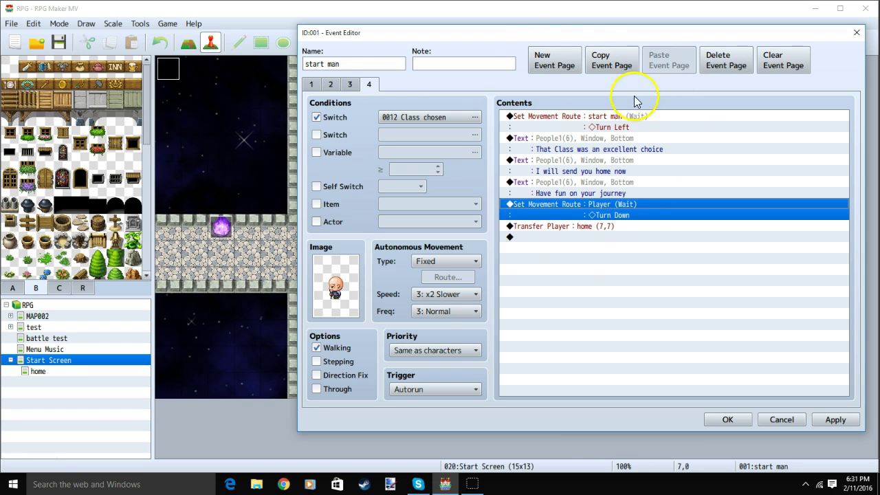
{"action": "left_click", "coordinate": [553, 227]}
- Add a Transfer Player command targeting a tile on the home map
{"action": "key", "text": "Insert"}
{"action": "left_click", "coordinate": [576, 119]}
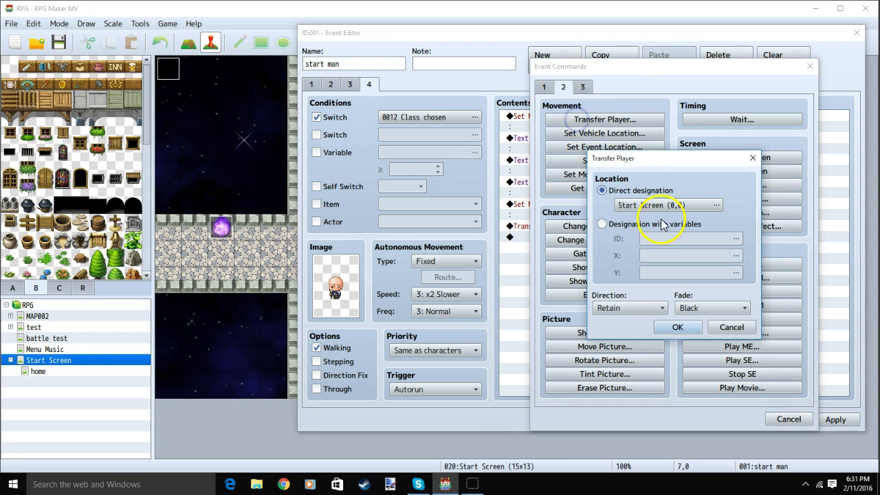
{"action": "left_click", "coordinate": [662, 207]}
{"action": "left_click", "coordinate": [335, 142]}
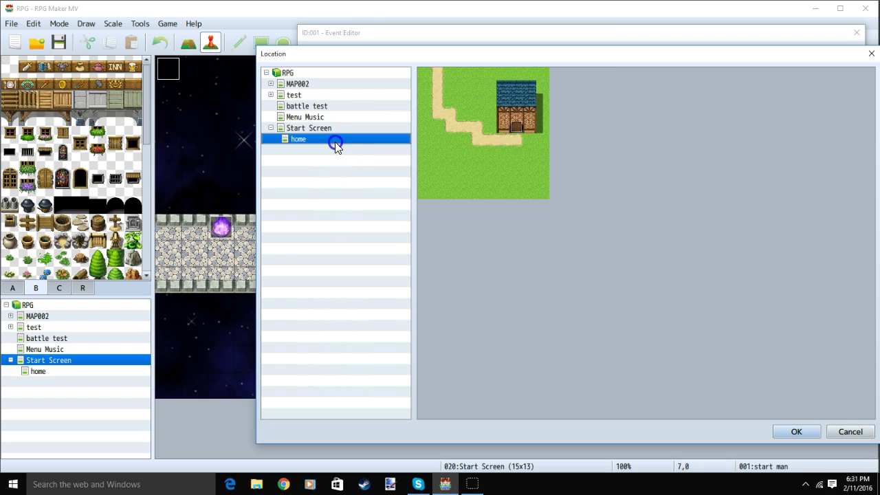
{"action": "left_click", "coordinate": [481, 175]}
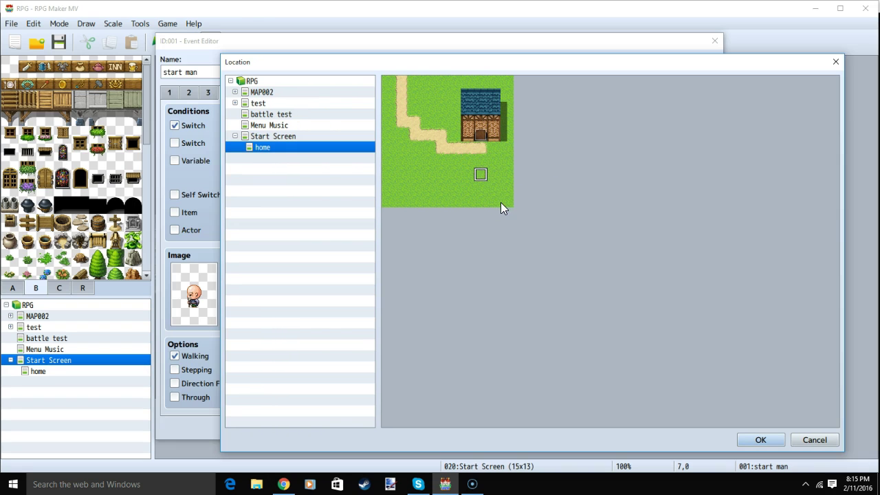
{"action": "left_click", "coordinate": [697, 399]}
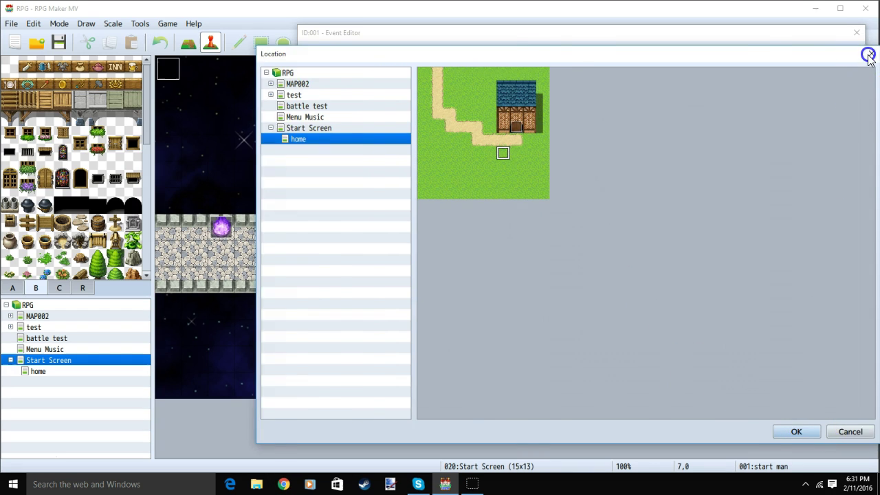
- Close the location picker, Transfer Player, Event Commands and start man's event editor
{"action": "left_click", "coordinate": [868, 55]}
{"action": "left_click", "coordinate": [747, 160]}
{"action": "left_click", "coordinate": [832, 420]}
{"action": "left_click", "coordinate": [733, 419]}
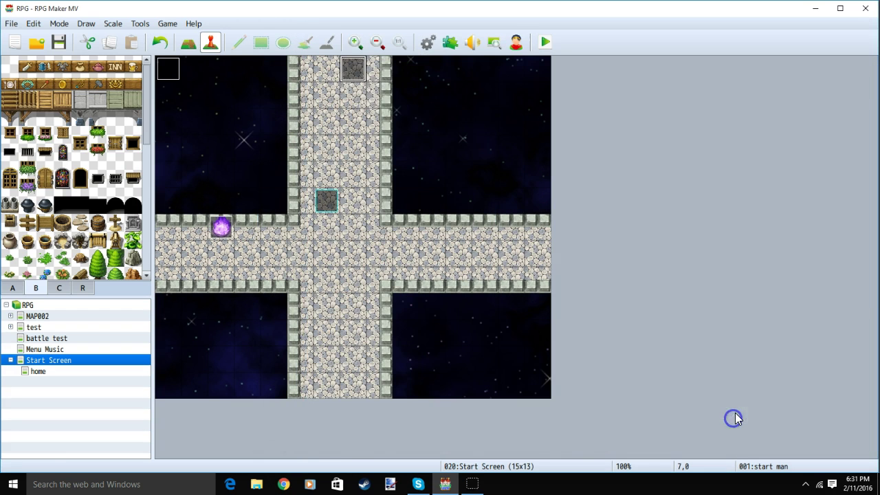
- Open the purple flame event EV003, keeping its !Other2 image
{"action": "double_click", "coordinate": [219, 233]}
{"action": "double_click", "coordinate": [195, 294]}
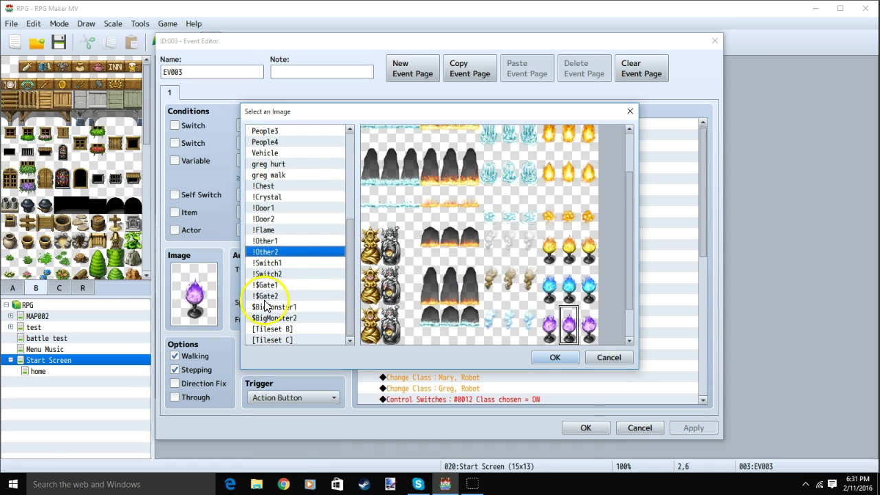
{"action": "scroll", "coordinate": [471, 260], "scroll_direction": "down", "scroll_amount": 1}
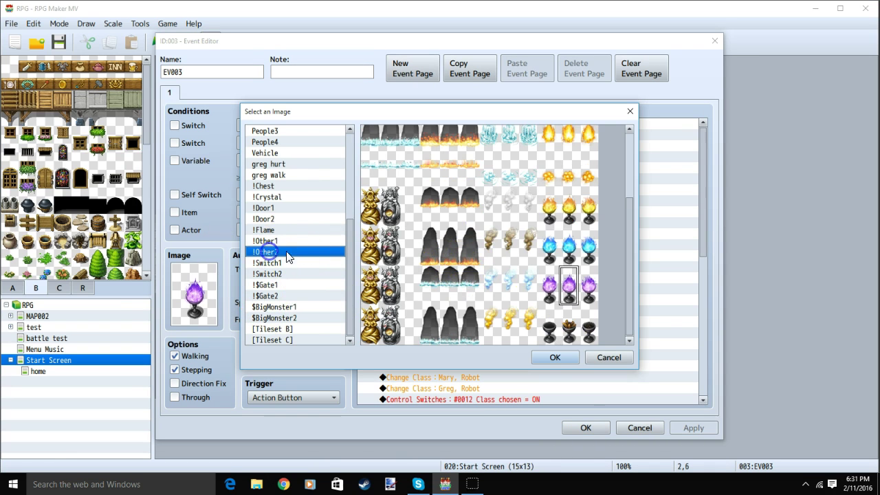
{"action": "left_click", "coordinate": [555, 357]}
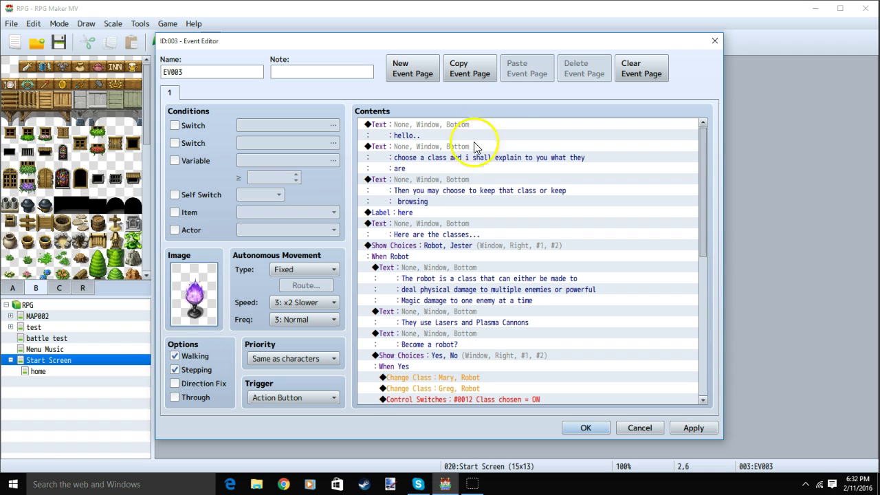
{"action": "left_click", "coordinate": [704, 139]}
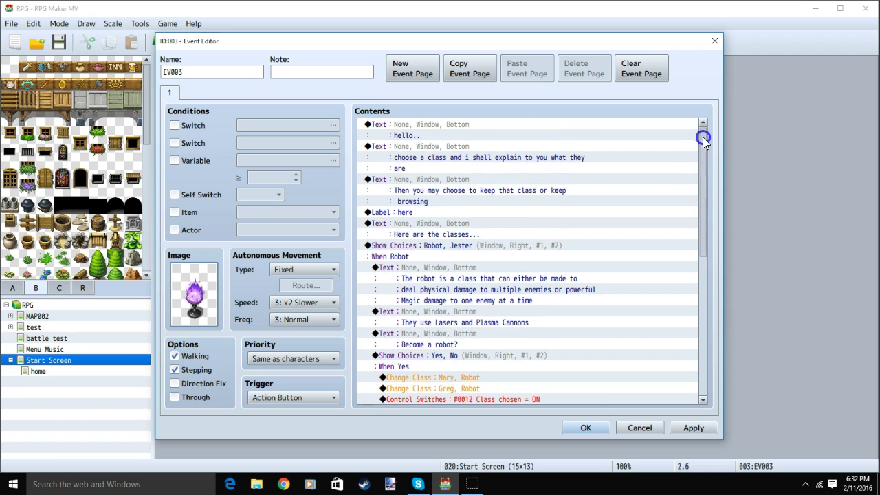
- View the hello.. message unchanged, then select the Here are the classes... text
{"action": "double_click", "coordinate": [415, 128]}
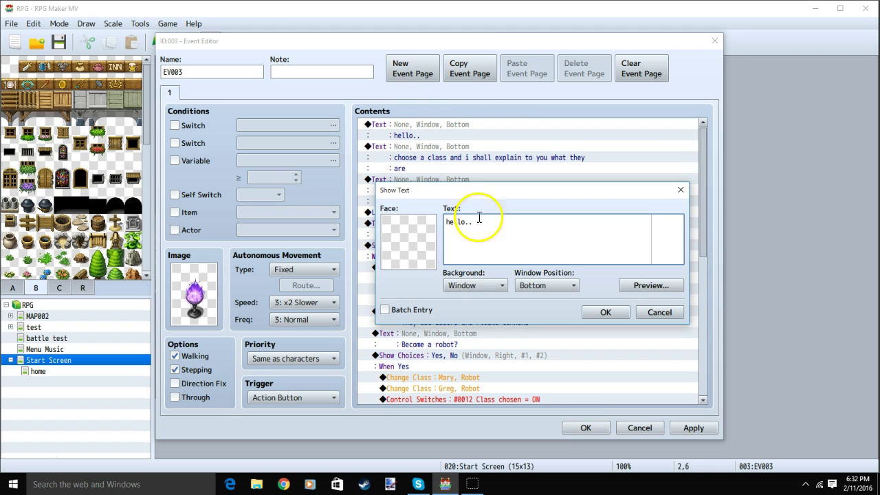
{"action": "left_click", "coordinate": [681, 190]}
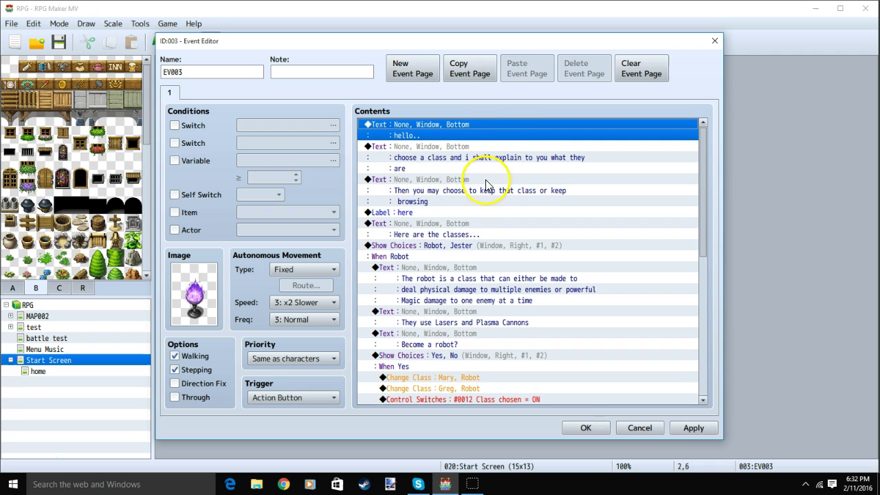
{"action": "left_click", "coordinate": [444, 237]}
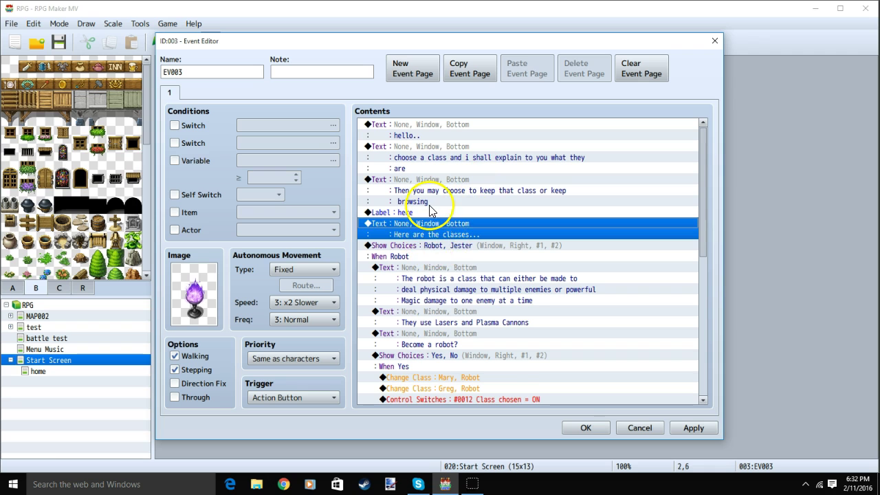
{"action": "scroll", "coordinate": [444, 237], "scroll_direction": "down", "scroll_amount": 1}
{"action": "left_click", "coordinate": [443, 234]}
{"action": "key", "text": "Insert"}
{"action": "left_click", "coordinate": [483, 140]}
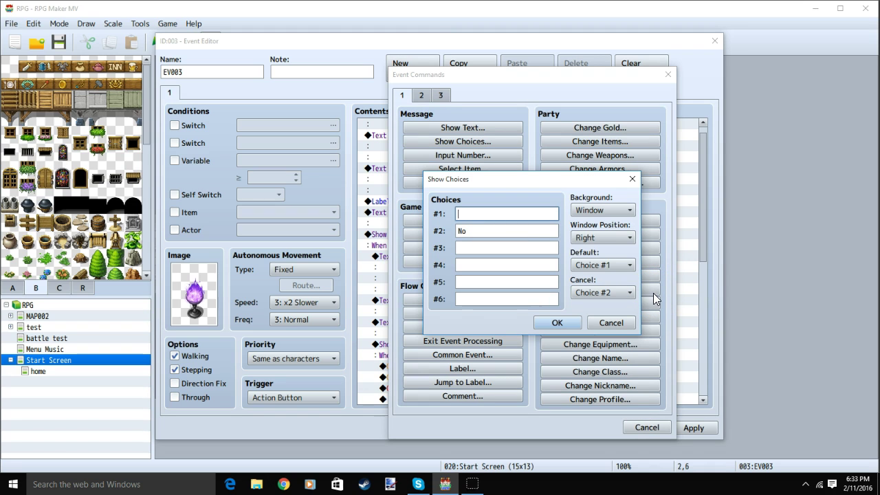
{"action": "type", "text": "Robt"}
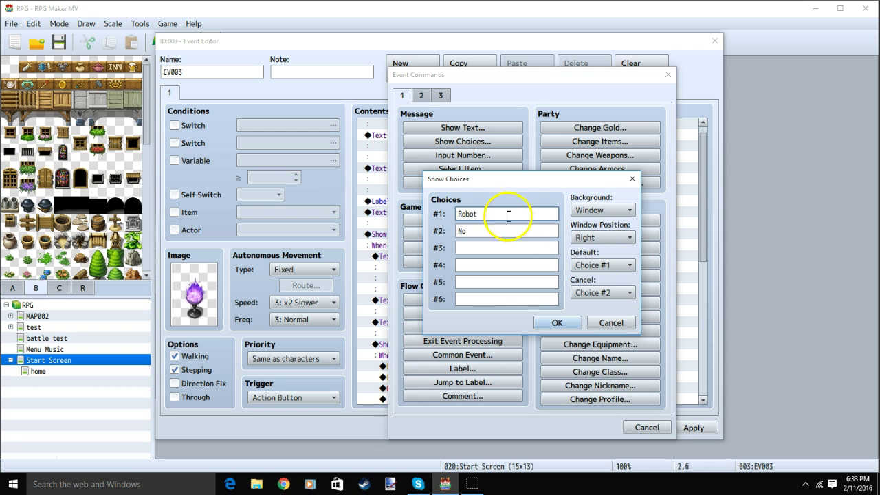
{"action": "type", "text": "t"}
{"action": "key", "text": "Tab"}
{"action": "type", "text": "Jester"}
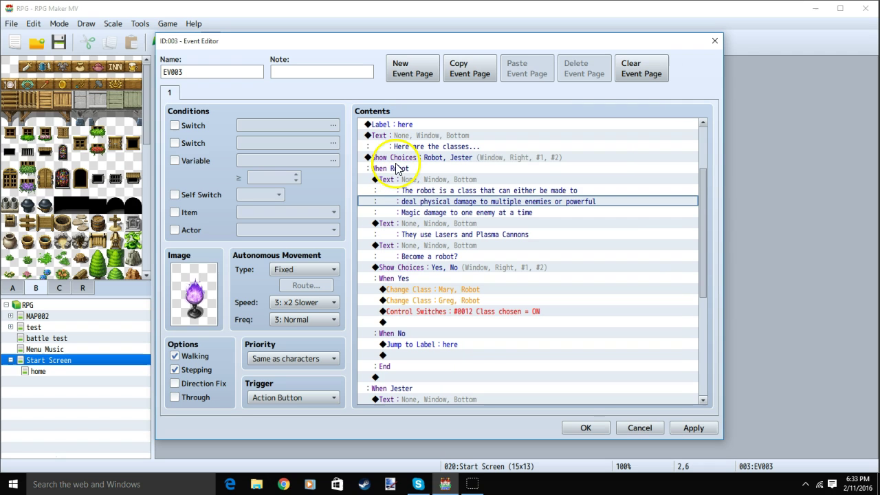
{"action": "key", "text": "Return"}
{"action": "left_click", "coordinate": [394, 168]}
{"action": "left_click", "coordinate": [421, 180]}
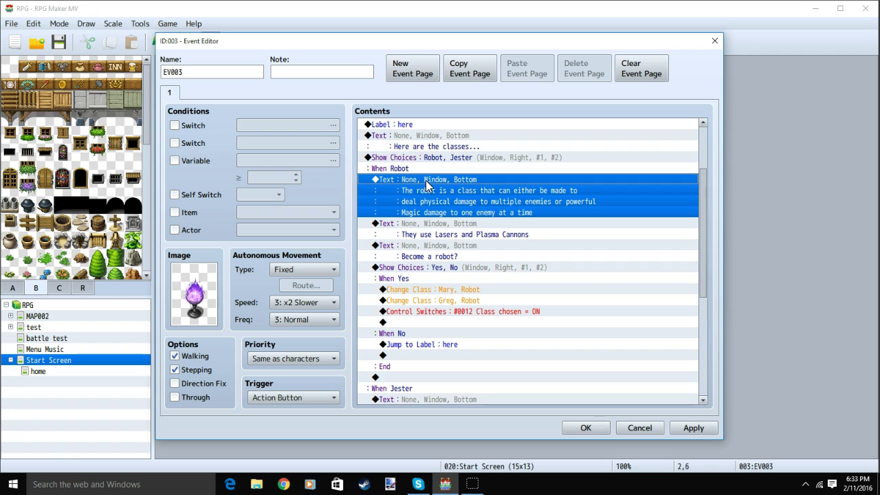
{"action": "left_click", "coordinate": [462, 189]}
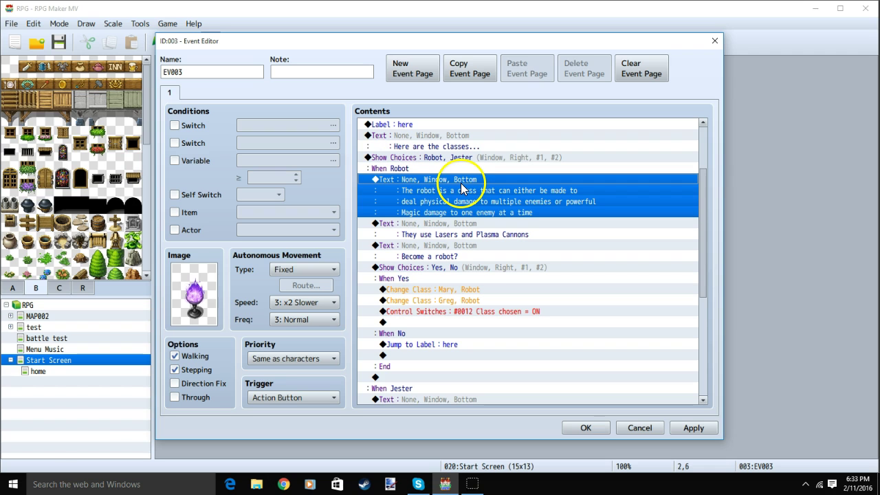
{"action": "left_click", "coordinate": [467, 234]}
{"action": "scroll", "coordinate": [462, 233], "scroll_direction": "down", "scroll_amount": 1}
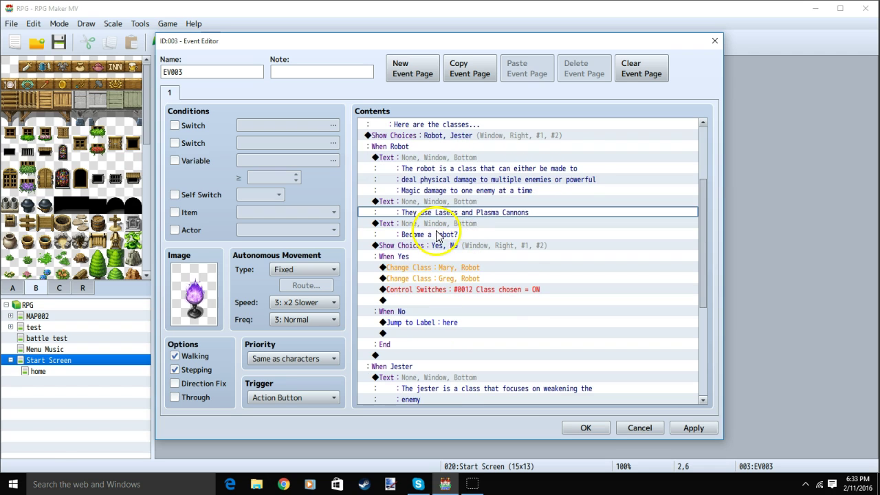
{"action": "left_click", "coordinate": [439, 235]}
{"action": "scroll", "coordinate": [445, 214], "scroll_direction": "down", "scroll_amount": 1}
{"action": "left_click", "coordinate": [416, 215]}
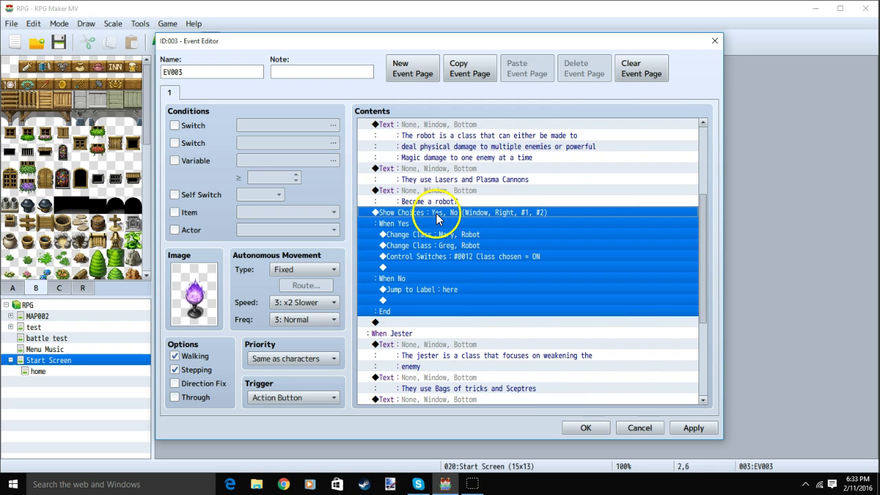
{"action": "right_click", "coordinate": [426, 212]}
{"action": "left_click", "coordinate": [463, 234]}
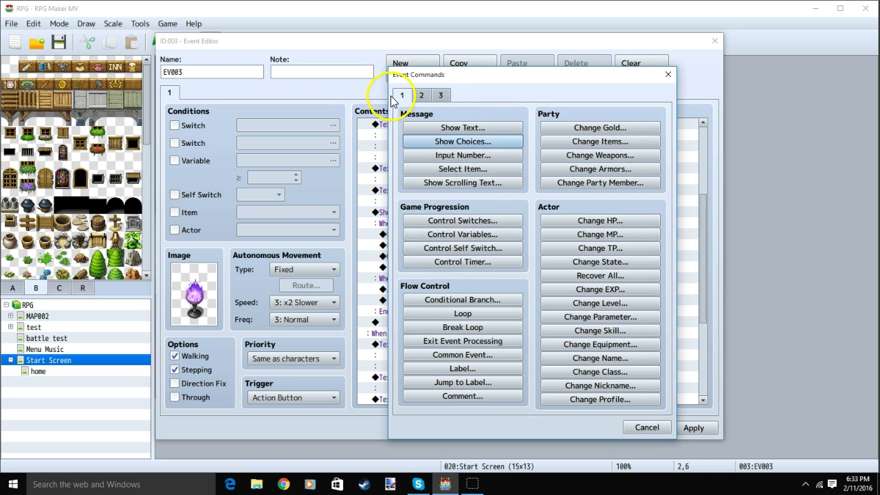
{"action": "left_click", "coordinate": [463, 141]}
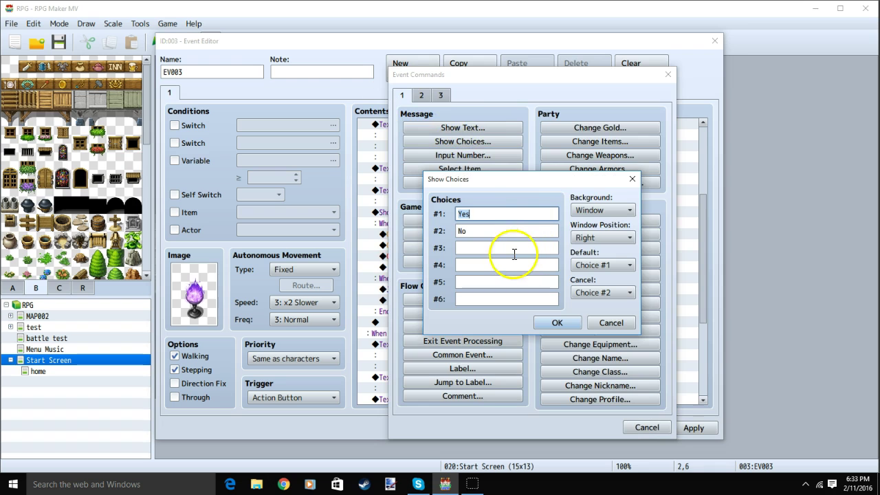
{"action": "left_click", "coordinate": [632, 179]}
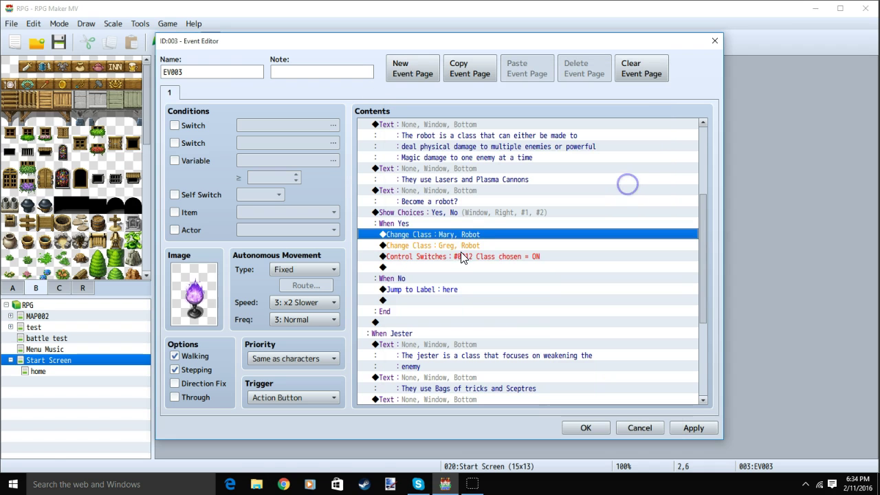
{"action": "double_click", "coordinate": [407, 225]}
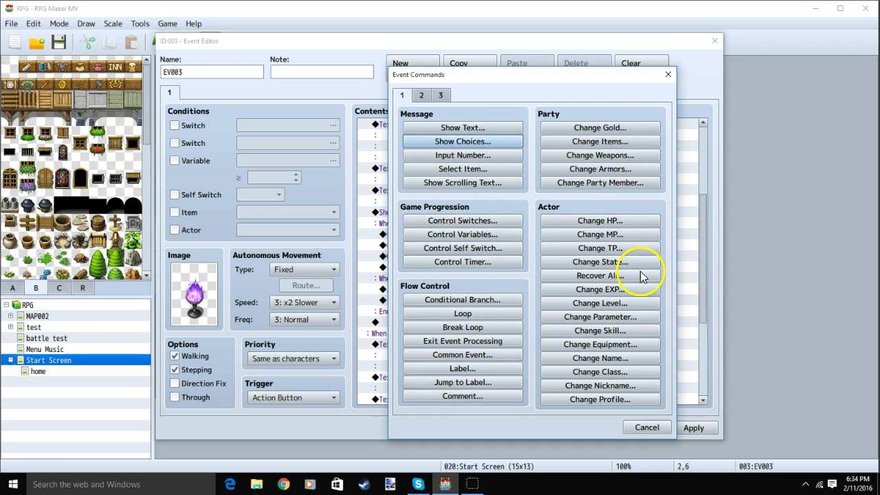
{"action": "left_click", "coordinate": [631, 371]}
{"action": "left_click", "coordinate": [575, 242]}
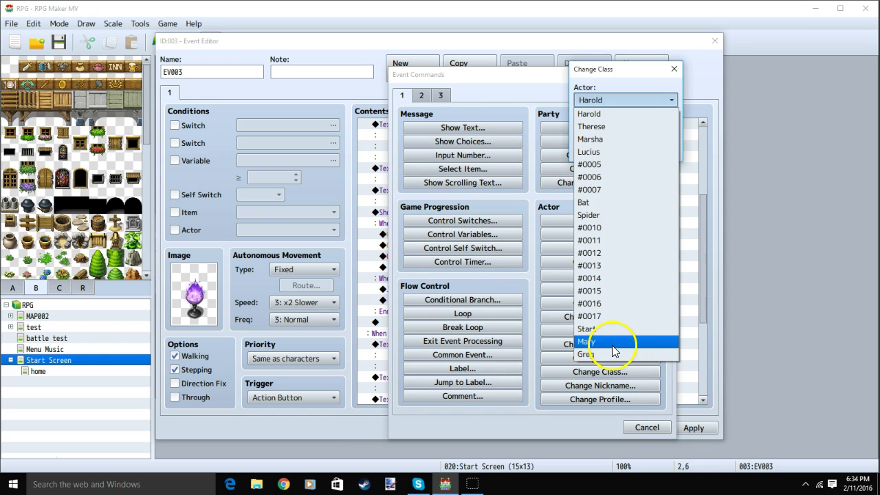
{"action": "left_click", "coordinate": [605, 343]}
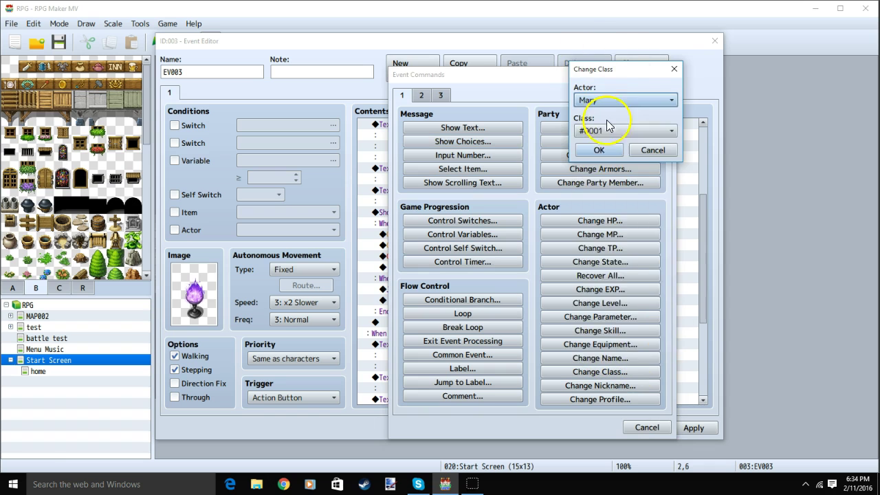
{"action": "left_click", "coordinate": [608, 131]}
{"action": "left_click", "coordinate": [609, 364]}
{"action": "key", "text": "Return"}
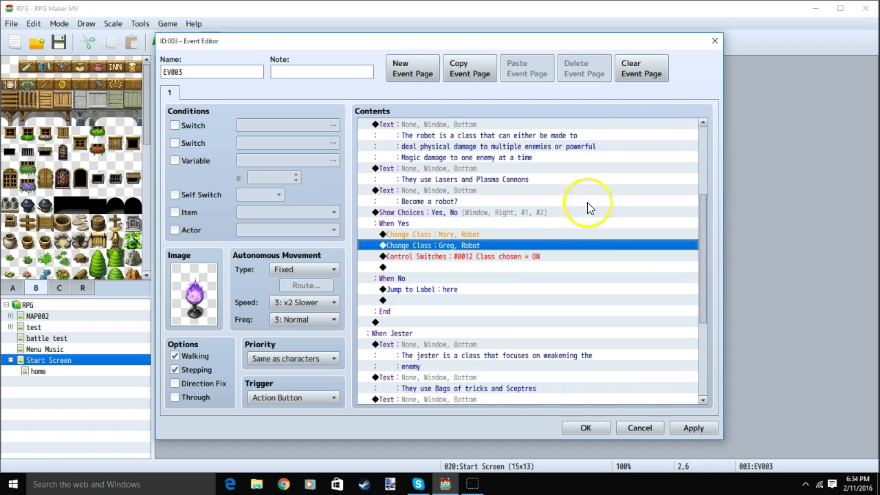
{"action": "left_click", "coordinate": [474, 235]}
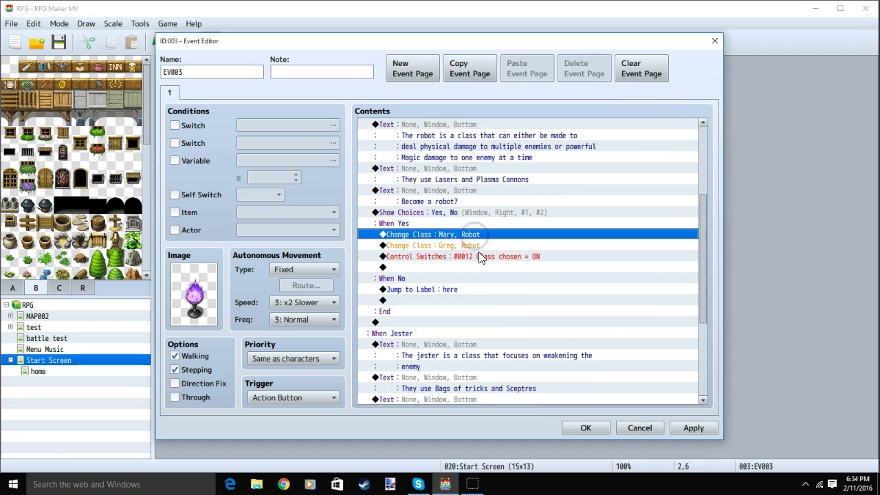
{"action": "left_click", "coordinate": [480, 246]}
{"action": "left_click", "coordinate": [480, 235]}
{"action": "left_click", "coordinate": [477, 246]}
{"action": "left_click", "coordinate": [415, 226]}
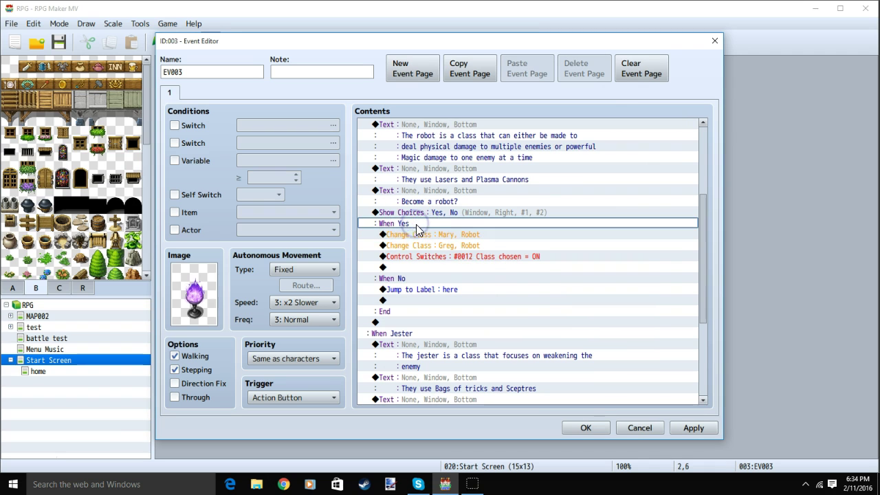
{"action": "scroll", "coordinate": [443, 206], "scroll_direction": "down", "scroll_amount": 1}
{"action": "left_click", "coordinate": [436, 213]}
{"action": "left_click", "coordinate": [438, 223]}
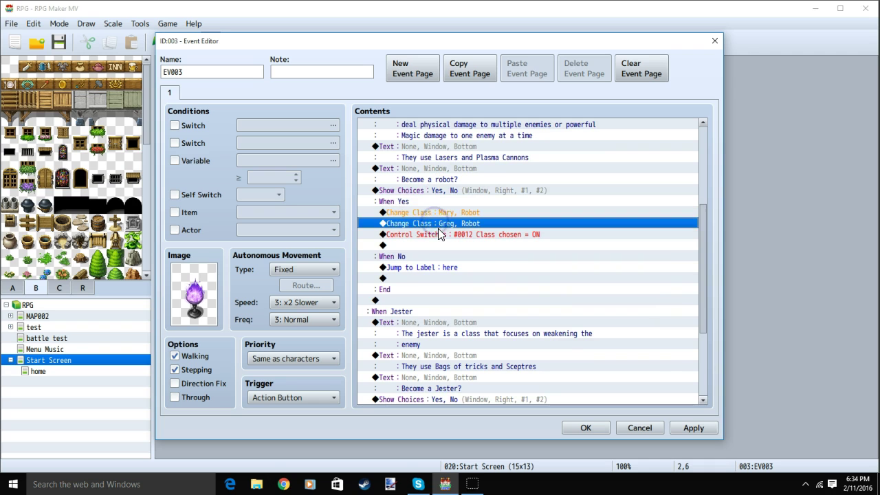
{"action": "double_click", "coordinate": [440, 234]}
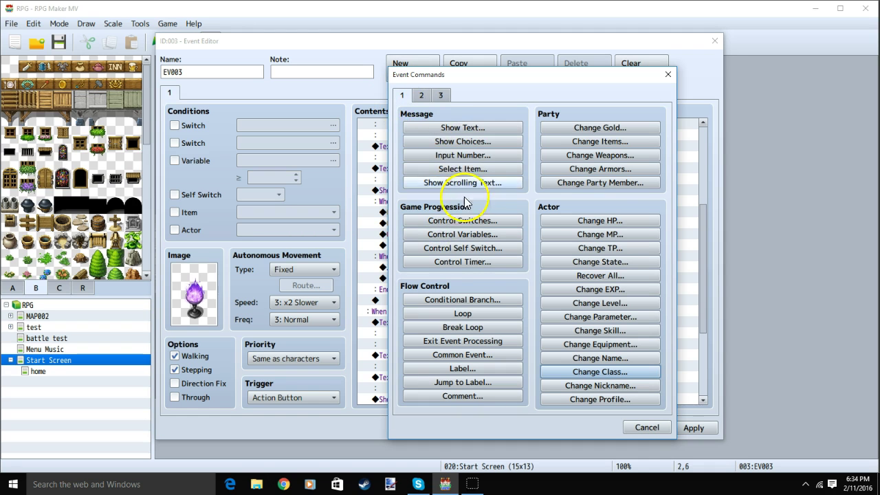
{"action": "left_click", "coordinate": [444, 221]}
{"action": "left_click", "coordinate": [533, 229]}
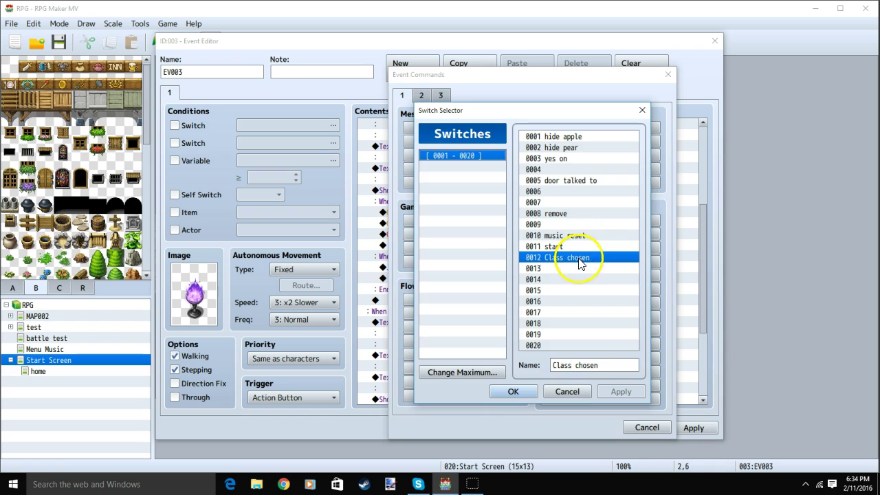
{"action": "left_click", "coordinate": [524, 391]}
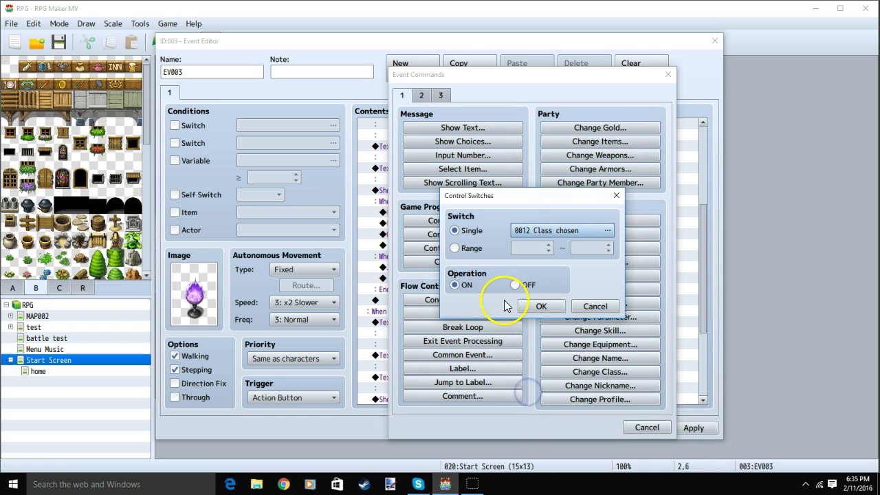
{"action": "left_click", "coordinate": [543, 307]}
{"action": "left_click", "coordinate": [442, 268]}
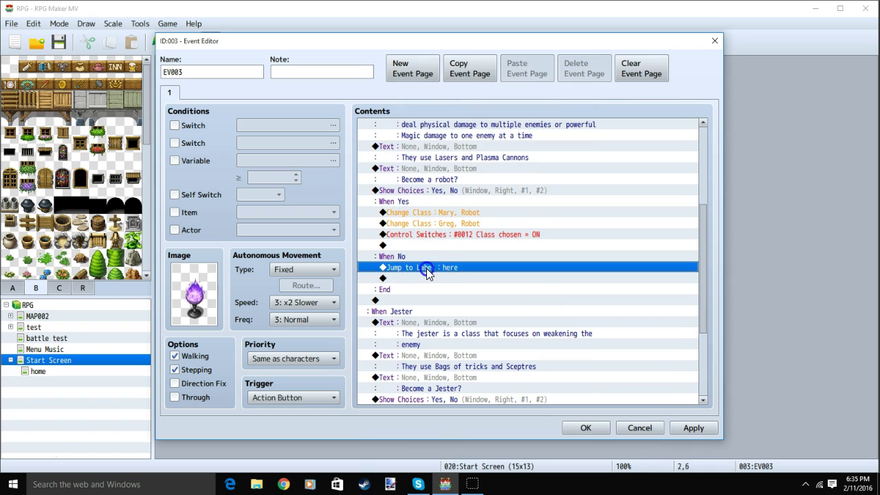
{"action": "double_click", "coordinate": [427, 268]}
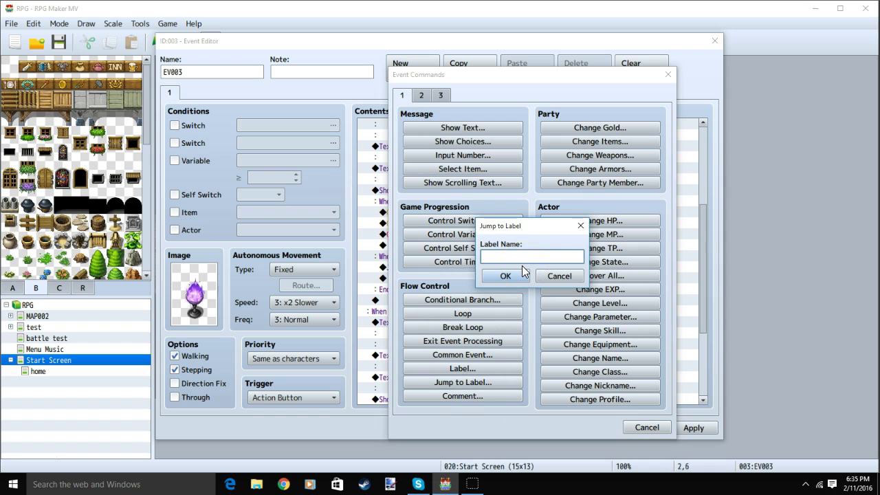
{"action": "left_click", "coordinate": [523, 256]}
{"action": "type", "text": "here"}
- Insert a Label named 'here' above the Here are the classes... text
{"action": "left_click", "coordinate": [506, 275]}
{"action": "scroll", "coordinate": [462, 303], "scroll_direction": "up", "scroll_amount": 5}
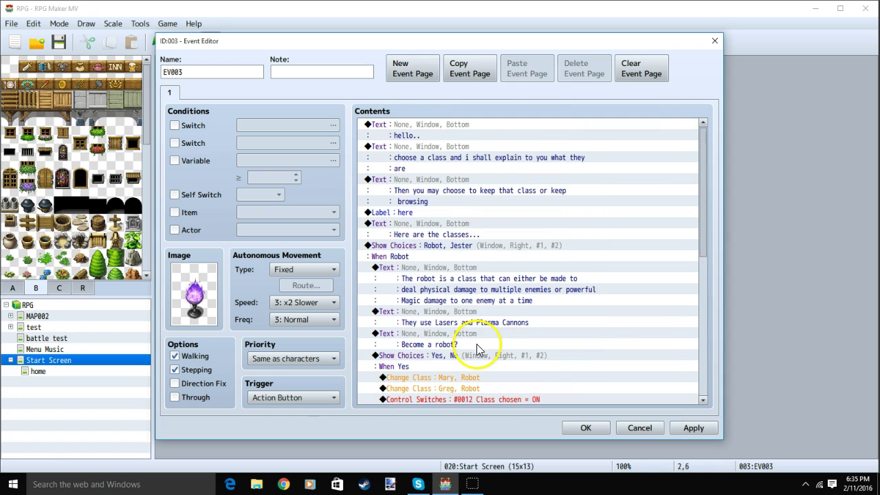
{"action": "left_click", "coordinate": [462, 235]}
{"action": "key", "text": "Insert"}
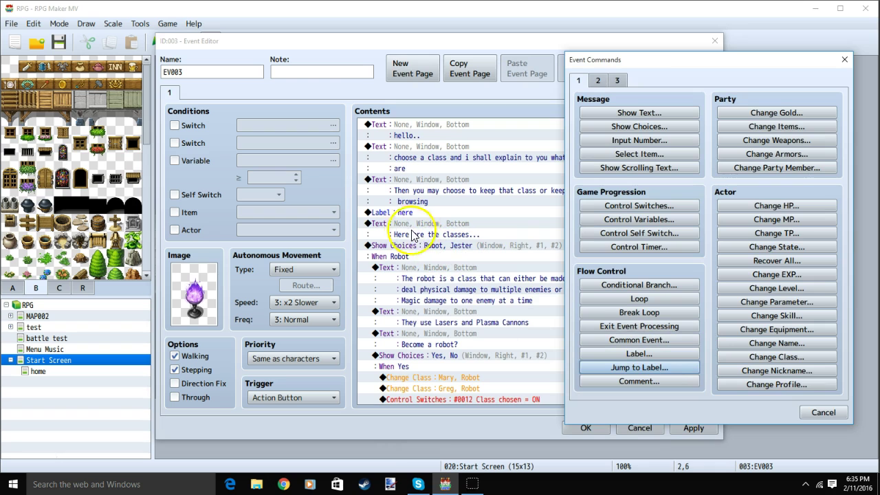
{"action": "left_click", "coordinate": [662, 354]}
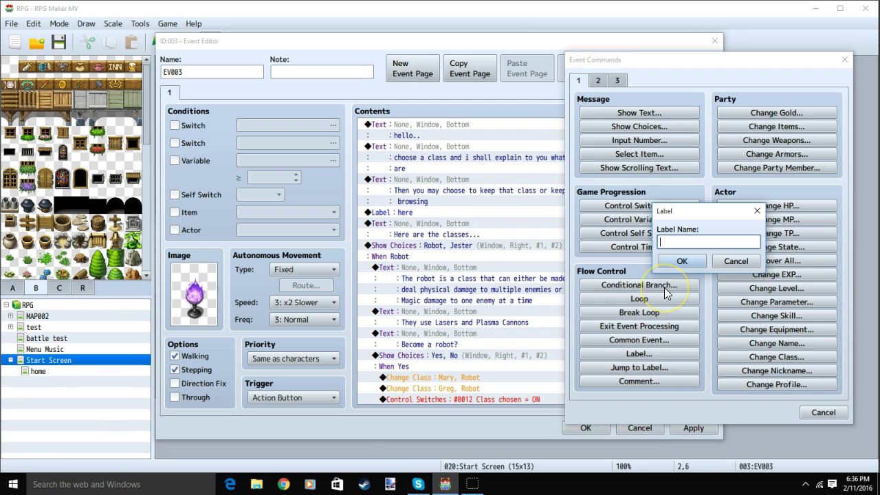
{"action": "left_click", "coordinate": [694, 239]}
{"action": "type", "text": "here"}
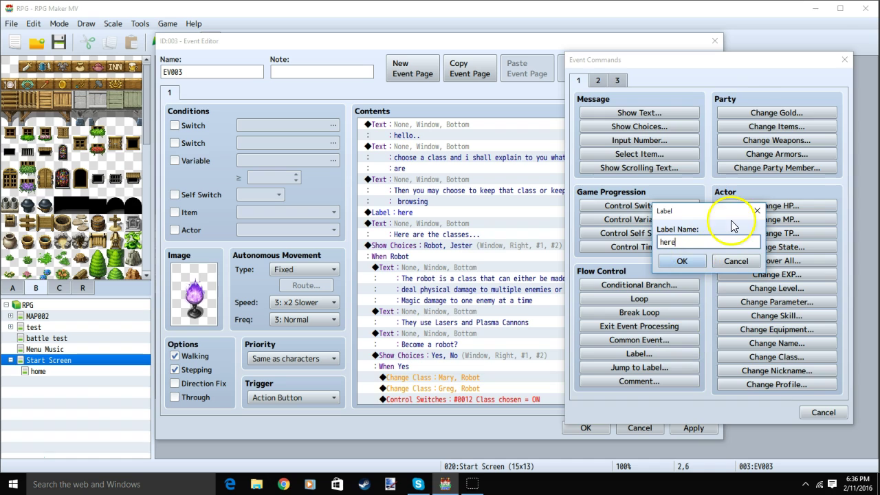
{"action": "key", "text": "Return"}
- Review the When Robot branch and apply the flame event's changes
{"action": "scroll", "coordinate": [486, 275], "scroll_direction": "up", "scroll_amount": 1}
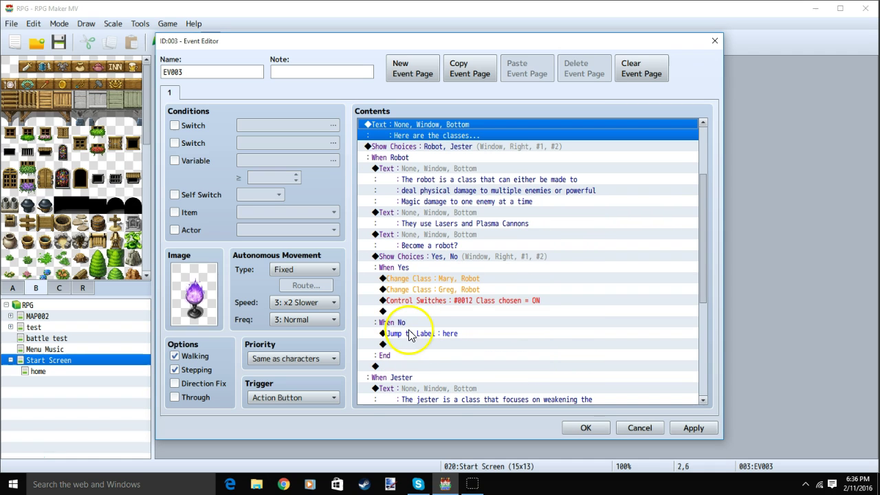
{"action": "scroll", "coordinate": [450, 293], "scroll_direction": "up", "scroll_amount": 1}
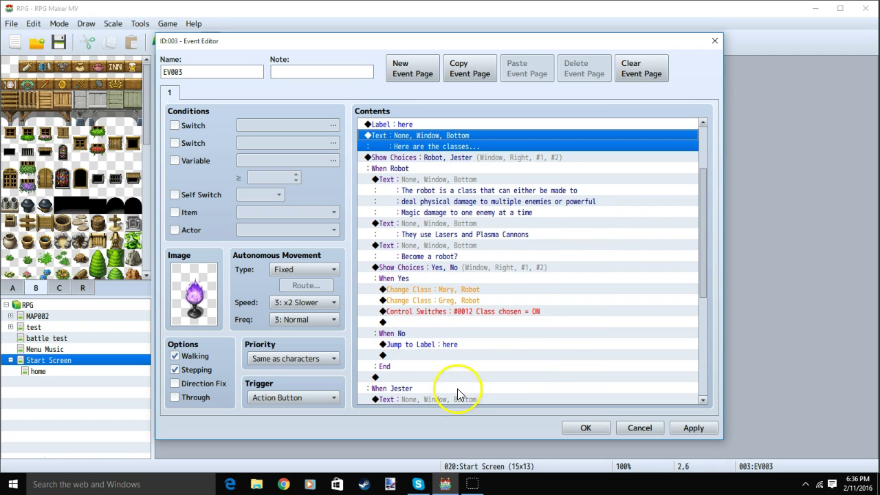
{"action": "scroll", "coordinate": [471, 301], "scroll_direction": "up", "scroll_amount": 1}
{"action": "scroll", "coordinate": [470, 300], "scroll_direction": "up", "scroll_amount": 2}
{"action": "left_click", "coordinate": [418, 191]}
{"action": "left_click", "coordinate": [410, 212]}
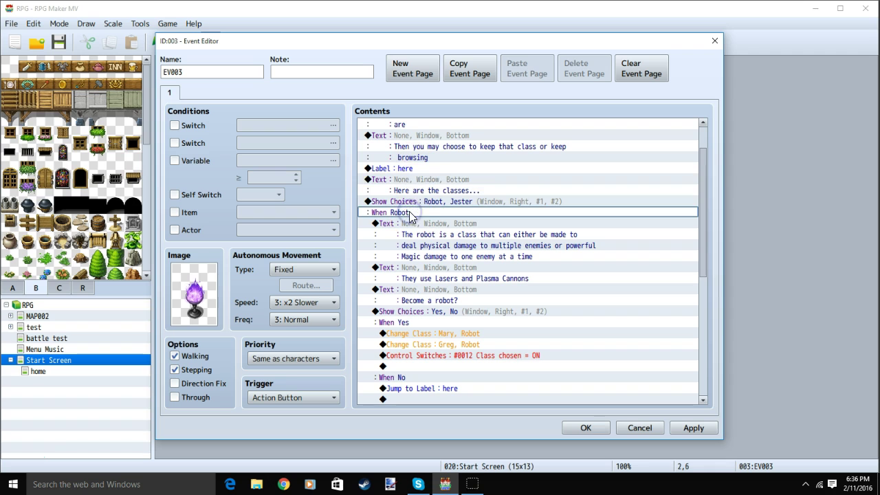
{"action": "scroll", "coordinate": [410, 212], "scroll_direction": "down", "scroll_amount": 4}
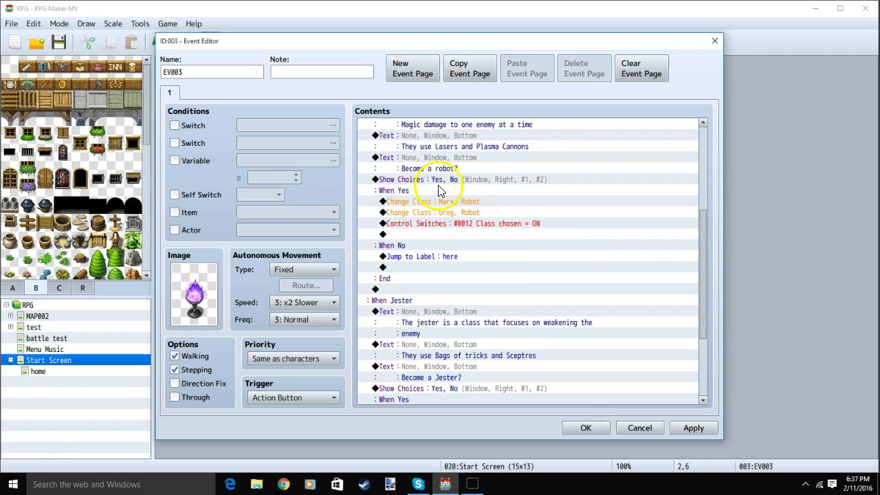
{"action": "left_click", "coordinate": [694, 428]}
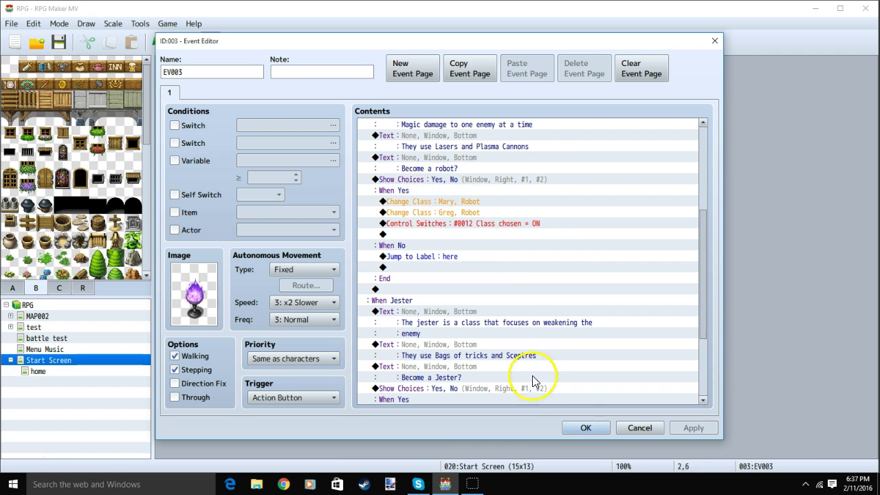
- Set the upper-path tile as the player's starting position and launch a playtest
{"action": "left_click", "coordinate": [599, 427]}
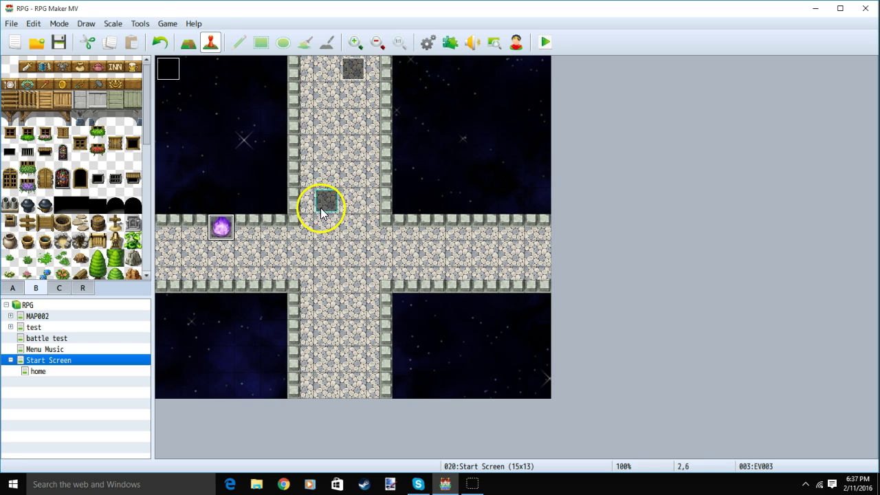
{"action": "right_click", "coordinate": [325, 172]}
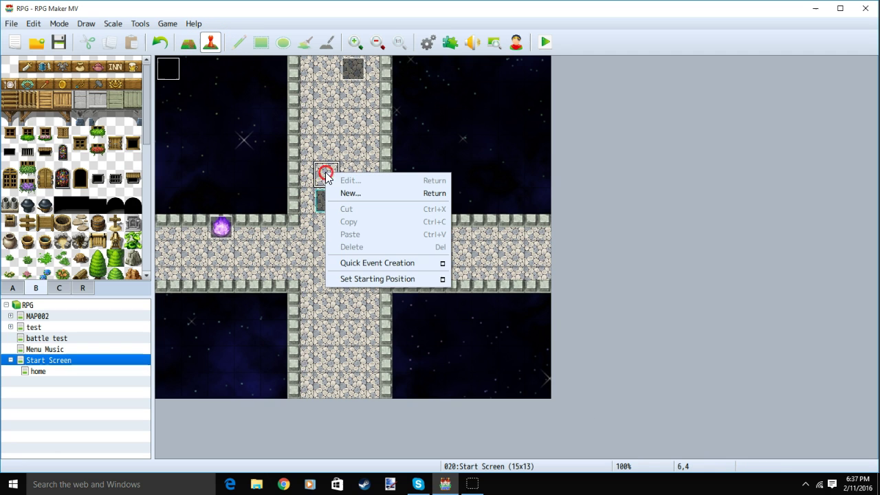
{"action": "mouse_move", "coordinate": [387, 264]}
{"action": "mouse_move", "coordinate": [395, 280]}
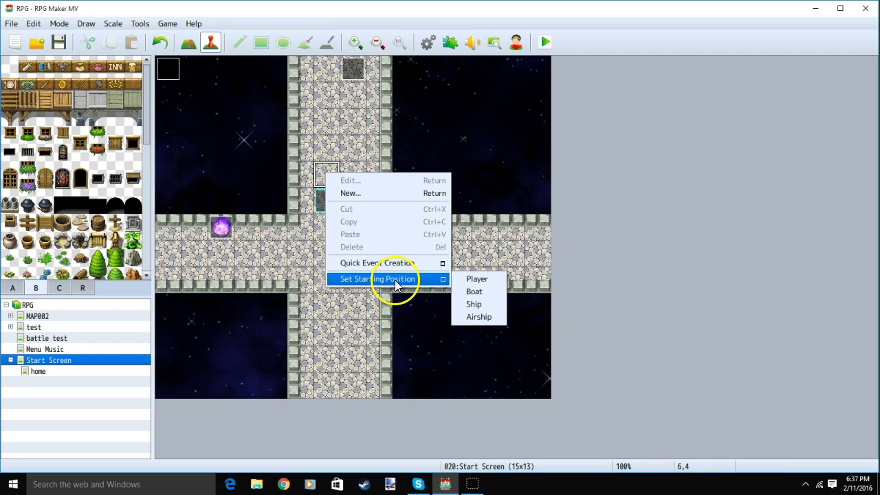
{"action": "left_click", "coordinate": [472, 278]}
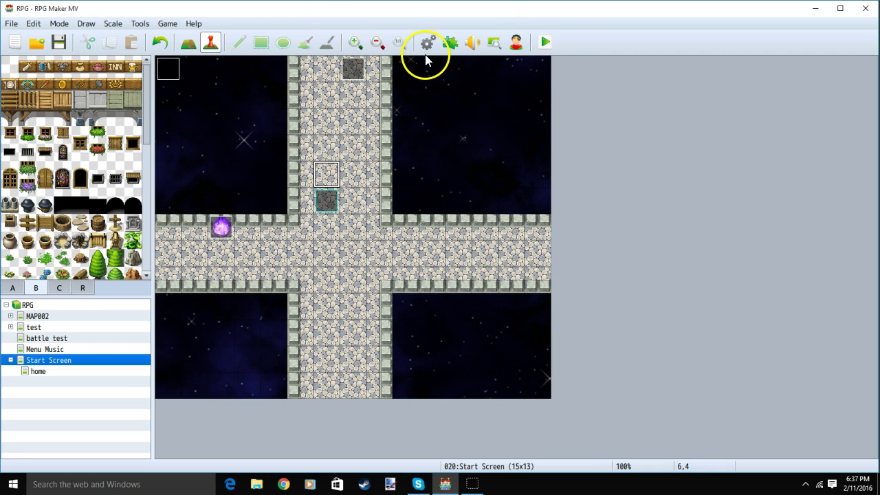
{"action": "left_click", "coordinate": [546, 43]}
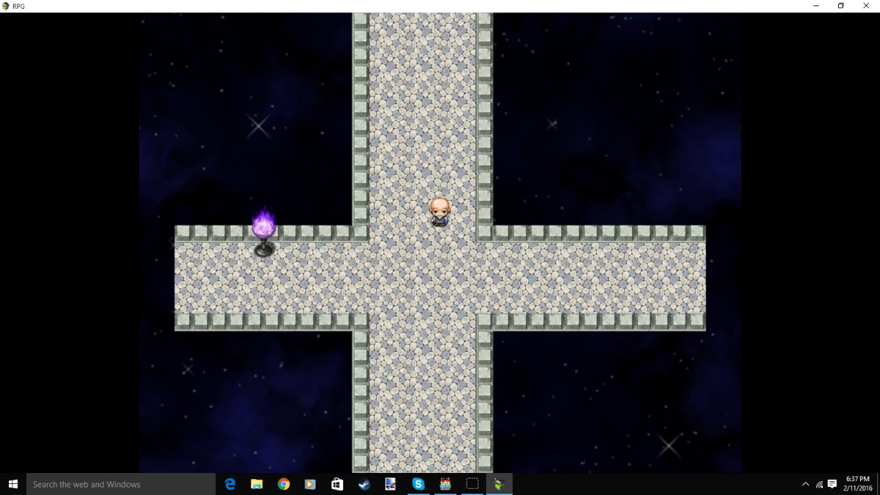
- Advance the elder's greeting, answer Boy, and accept the hero's default name
{"action": "key", "text": "Return"}
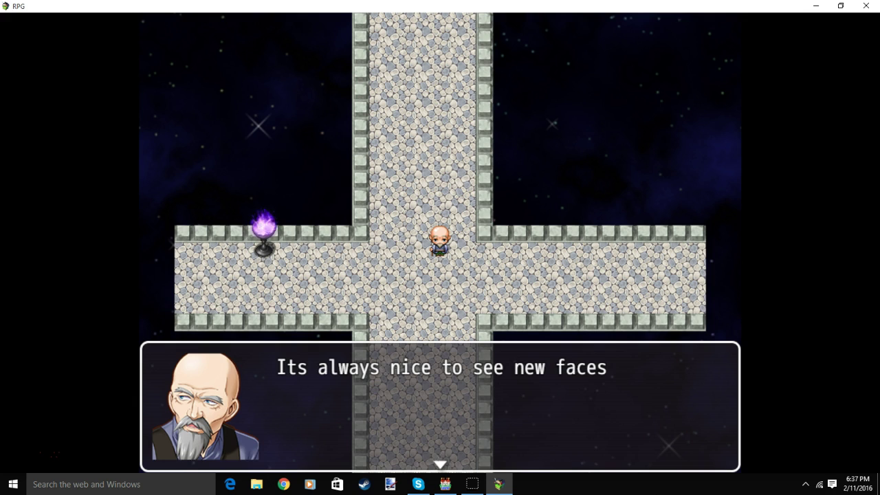
{"action": "key", "text": "Return"}
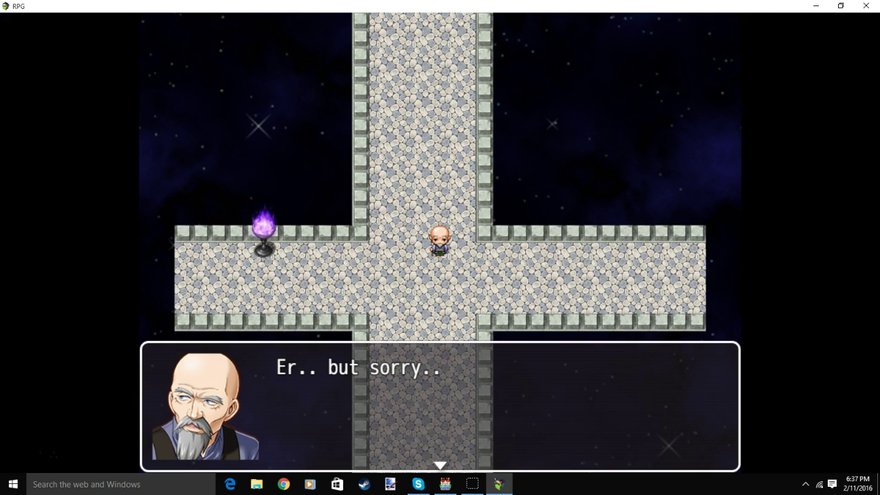
{"action": "key", "text": "Return"}
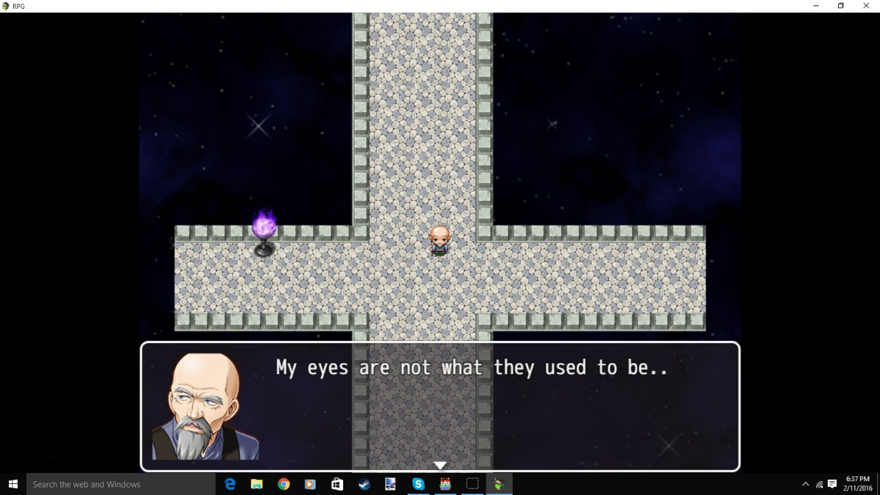
{"action": "key", "text": "Return"}
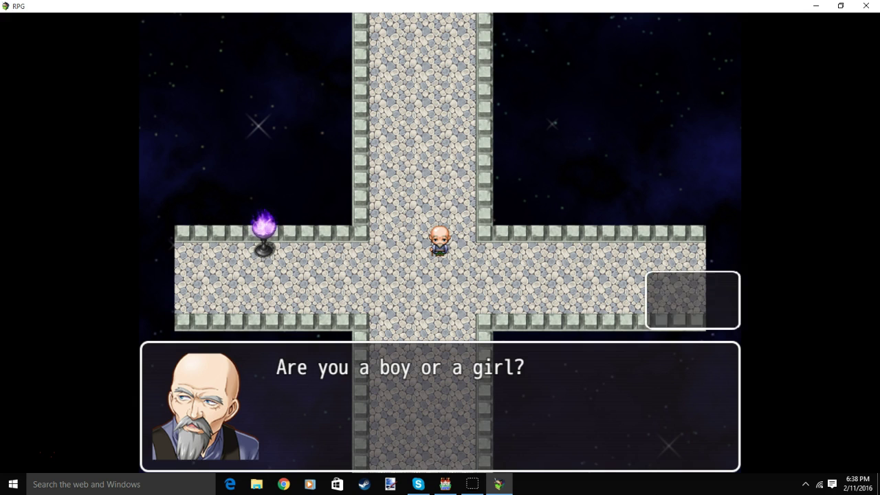
{"action": "key", "text": "Down"}
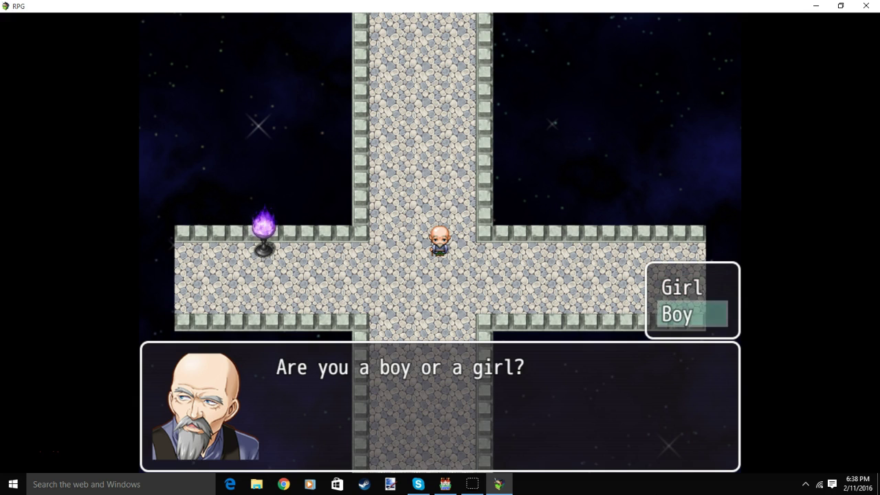
{"action": "key", "text": "Return"}
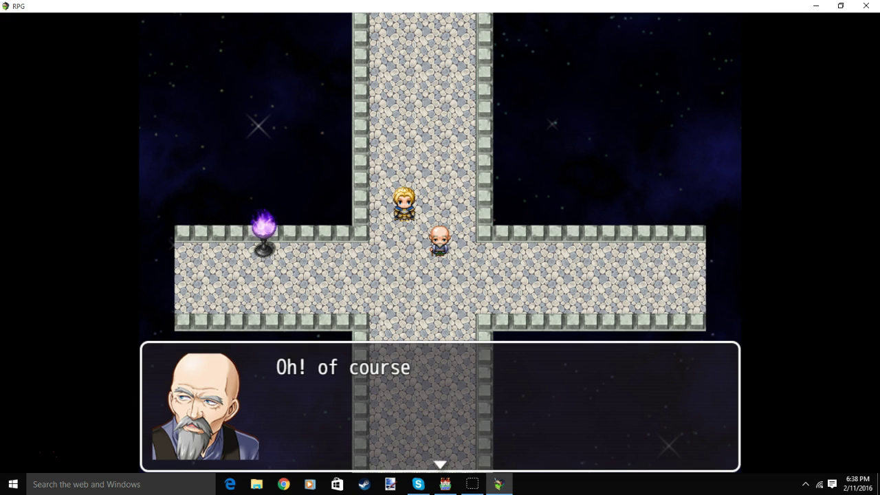
{"action": "key", "text": "Return"}
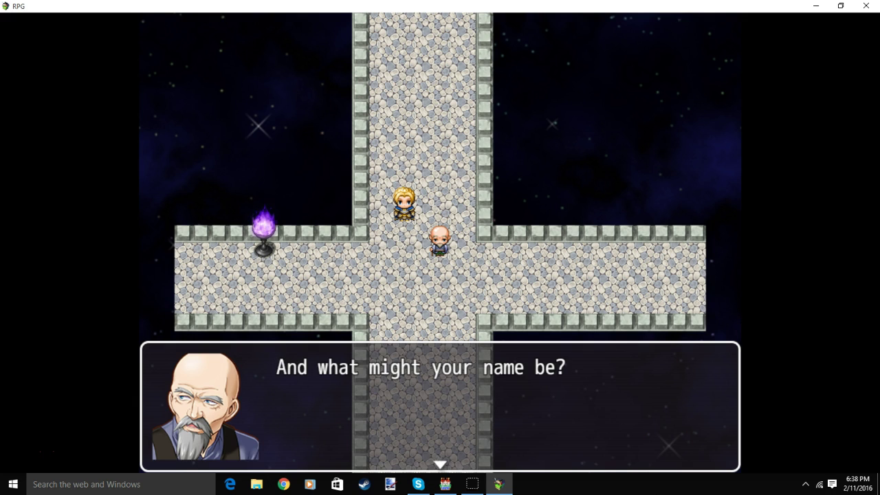
{"action": "key", "text": "Return"}
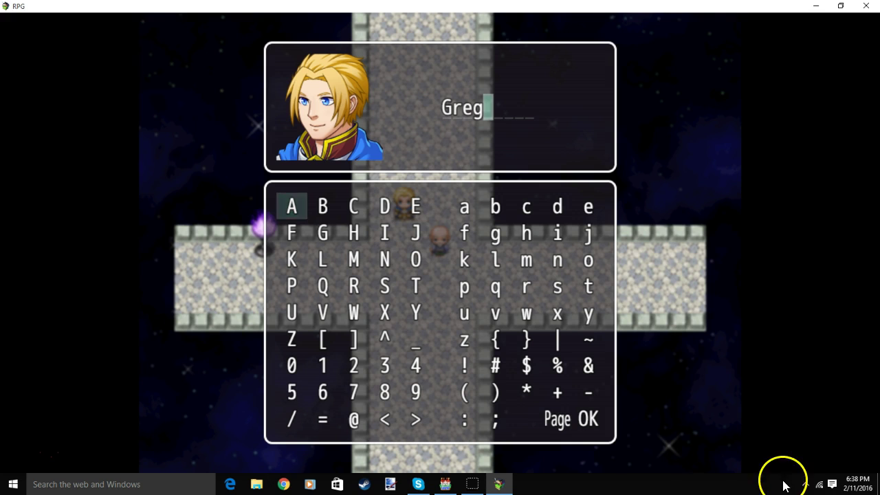
{"action": "left_click", "coordinate": [593, 420]}
{"action": "left_click", "coordinate": [598, 420]}
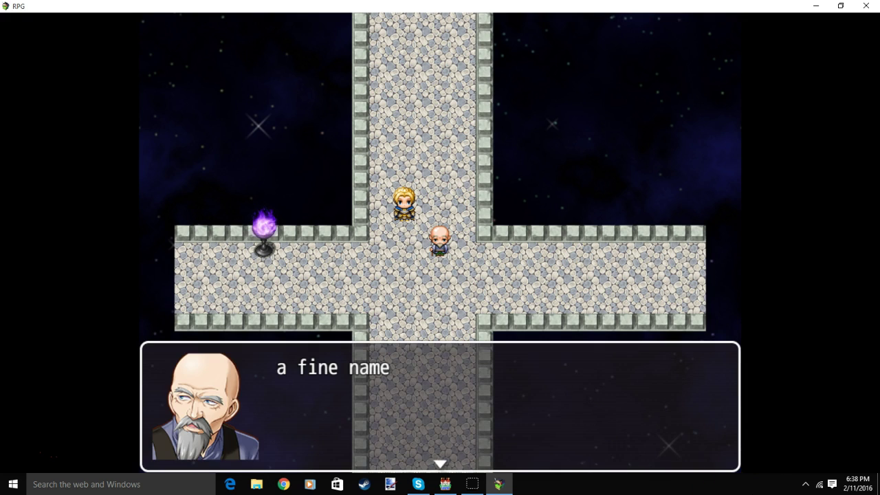
- Hear the purple-fire instructions, then step beside the elder and talk to him again
{"action": "key", "text": "Return"}
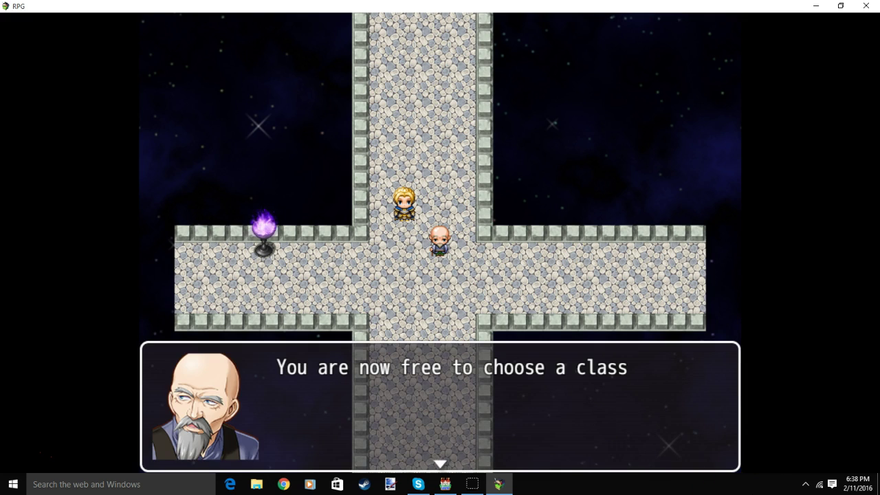
{"action": "key", "text": "Return"}
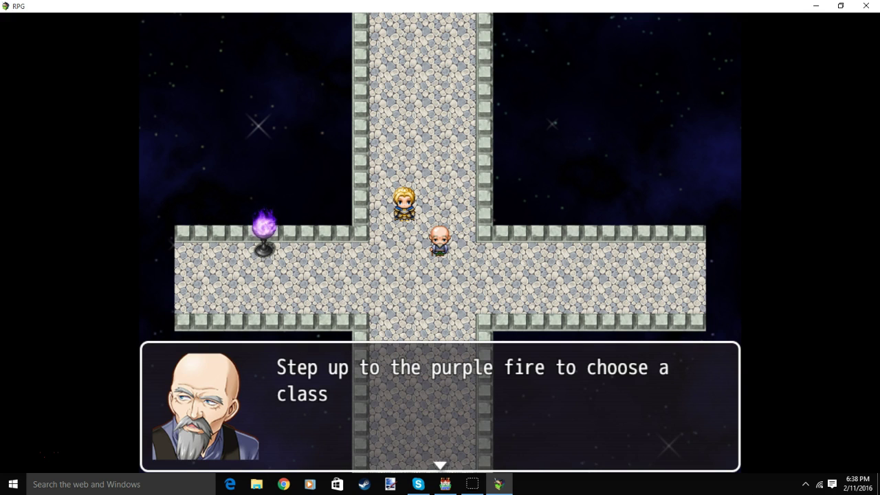
{"action": "key", "text": "Return"}
{"action": "key", "text": "Down"}
{"action": "key", "text": "Left"}
{"action": "key", "text": "Return"}
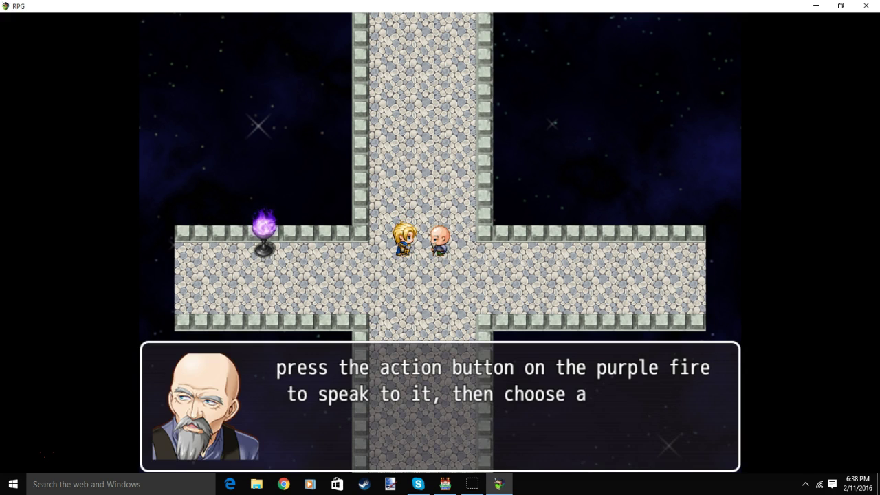
- Walk to the purple fire, preview the Robot class, and decline it with No
{"action": "key", "text": "Return"}
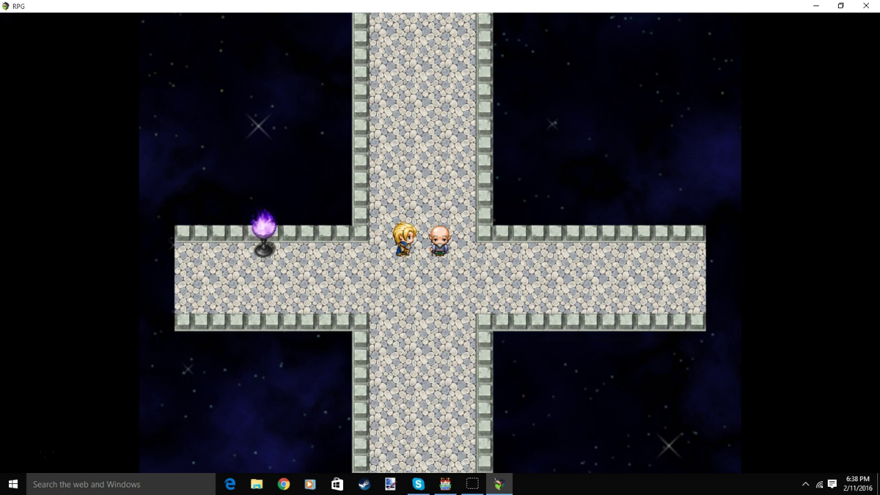
{"action": "key", "text": "Left"}
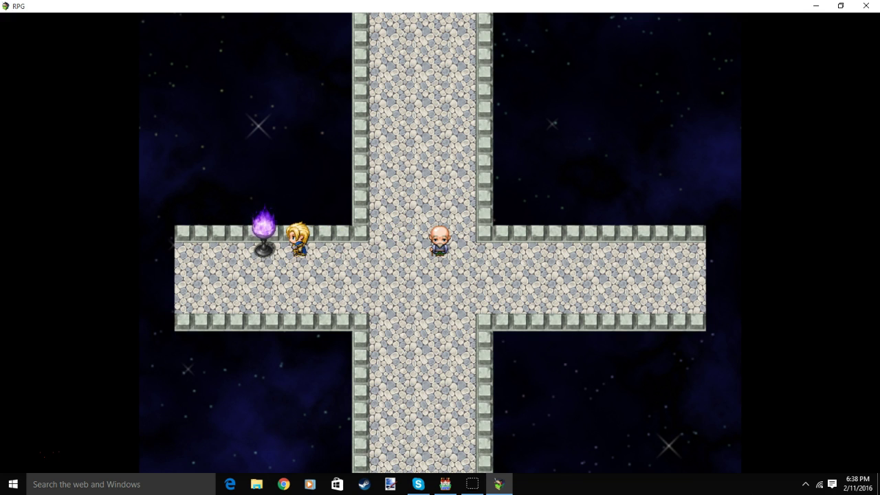
{"action": "key", "text": "Return"}
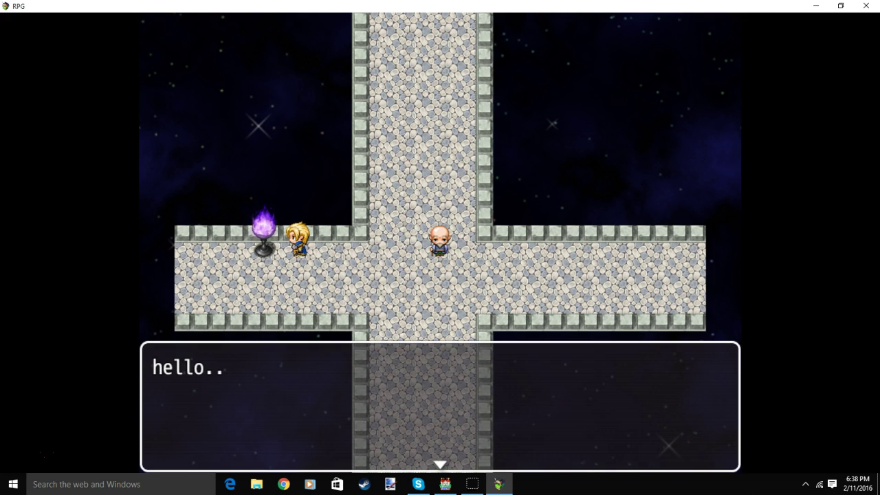
{"action": "key", "text": "Return"}
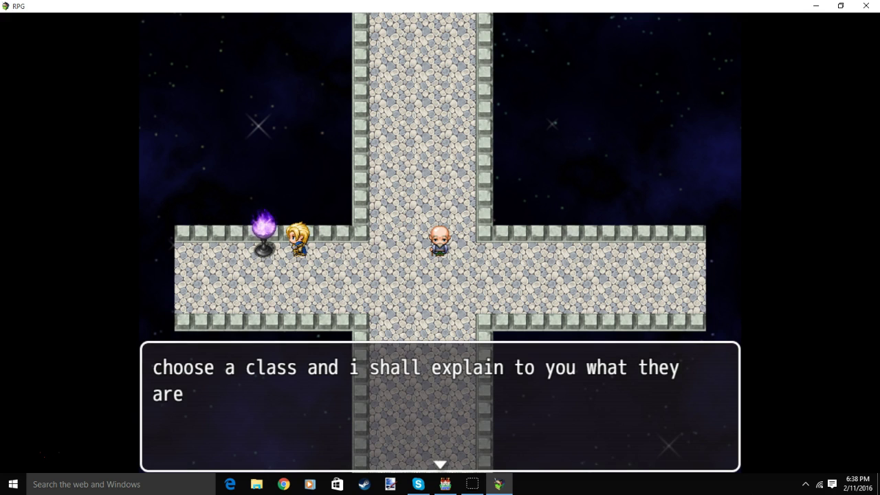
{"action": "key", "text": "Return"}
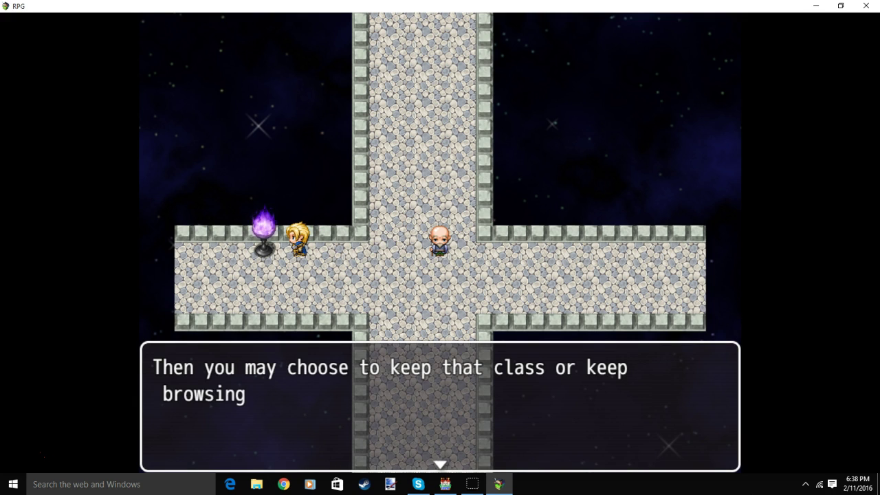
{"action": "key", "text": "Return"}
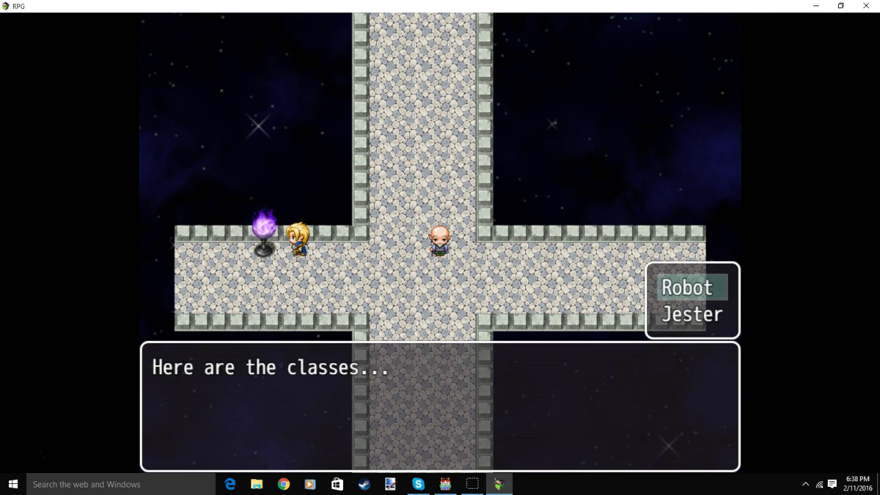
{"action": "key", "text": "Return"}
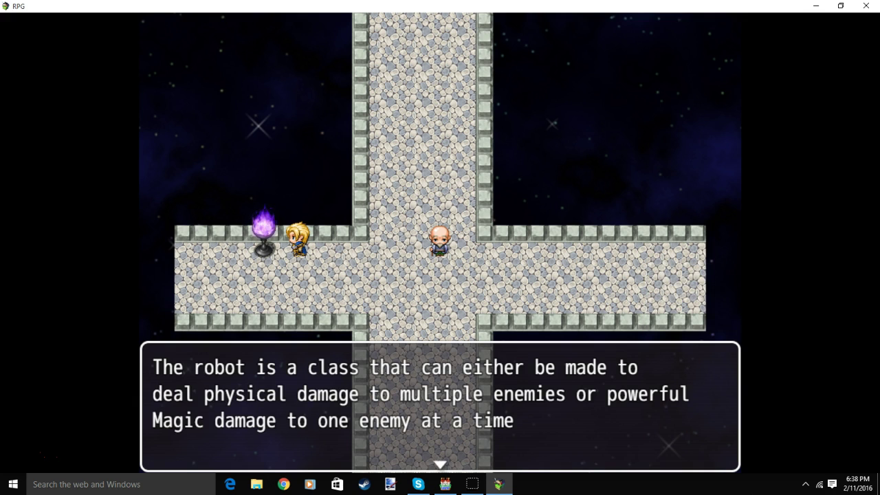
{"action": "key", "text": "Return"}
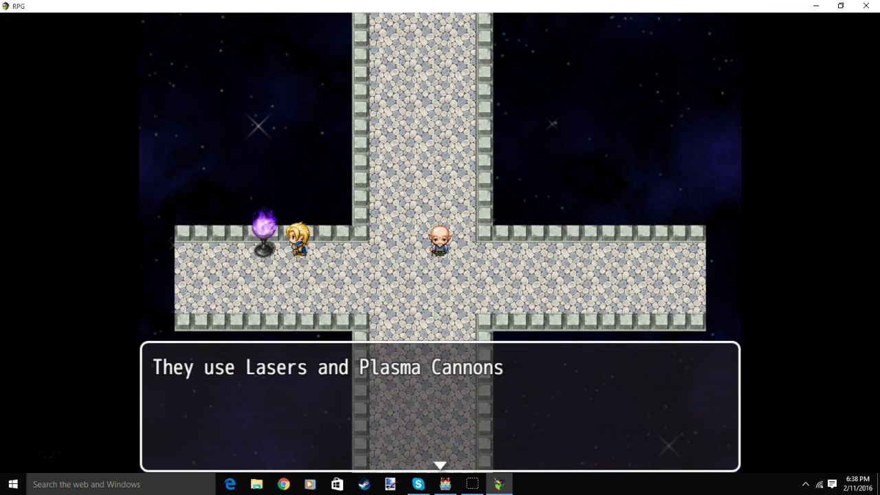
{"action": "key", "text": "Return"}
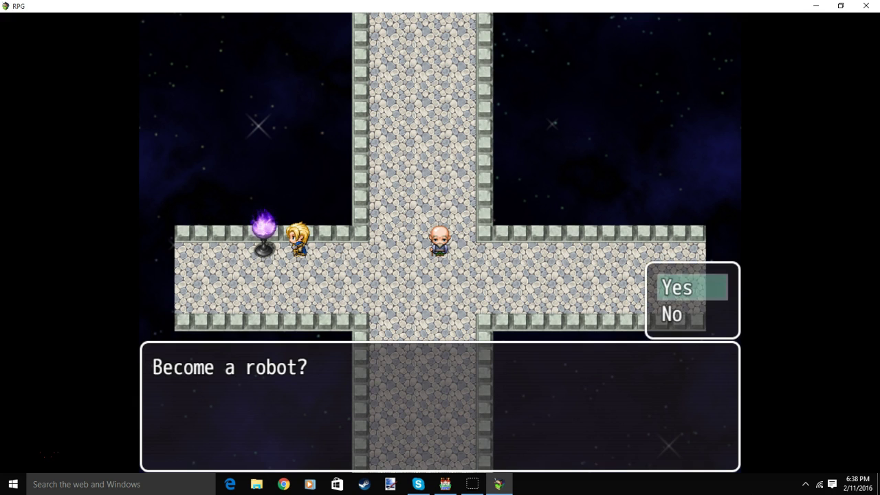
{"action": "key", "text": "Down"}
{"action": "key", "text": "Return"}
- Choose the Jester class, accept it, and advance the elder's farewell
{"action": "key", "text": "Down"}
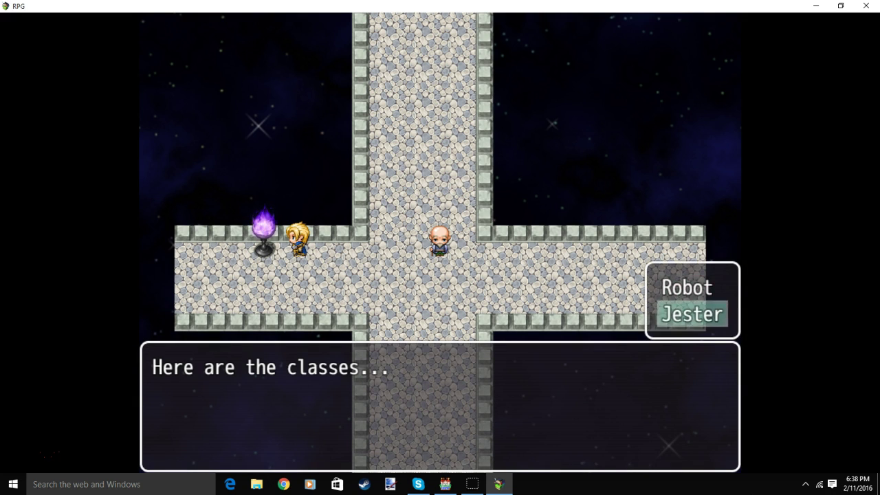
{"action": "key", "text": "Return"}
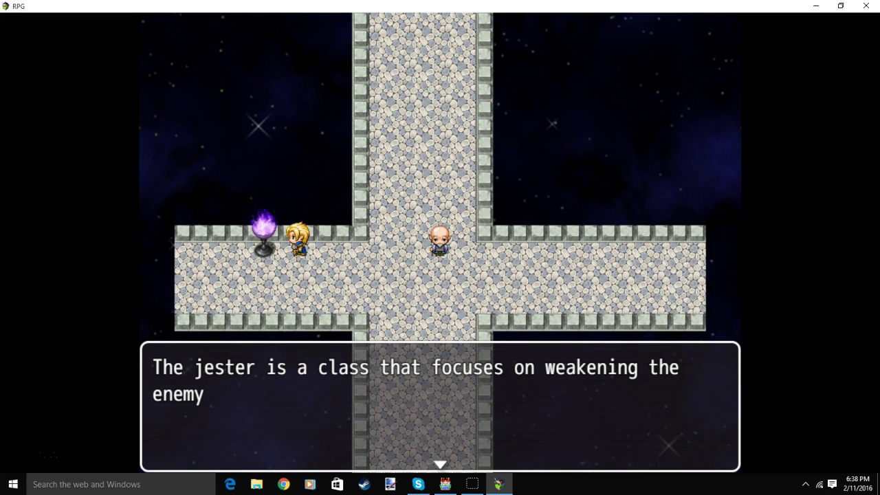
{"action": "key", "text": "Return"}
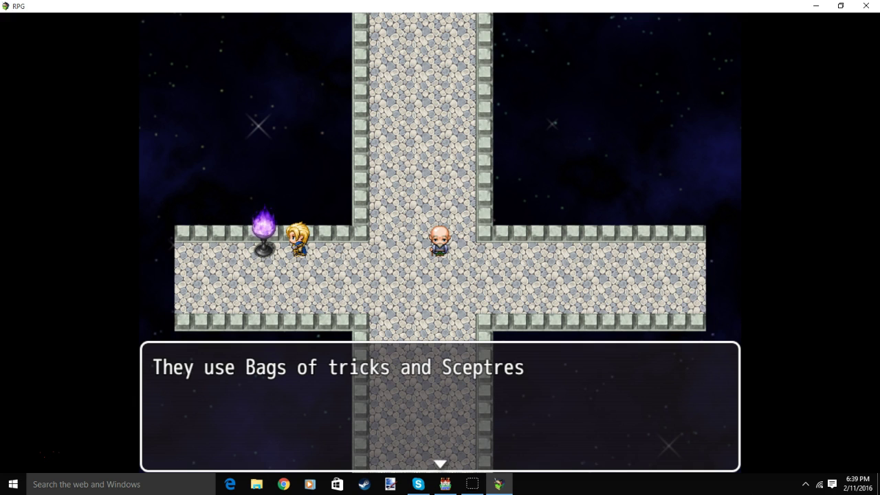
{"action": "key", "text": "Return"}
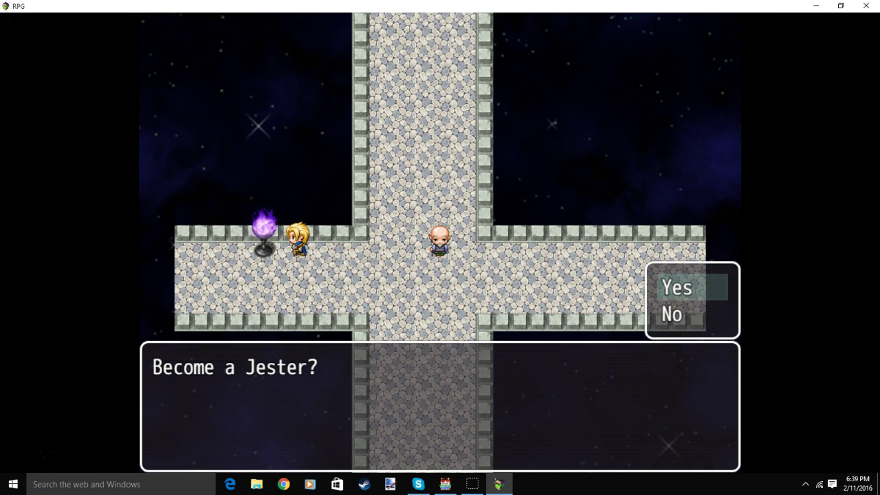
{"action": "key", "text": "Return"}
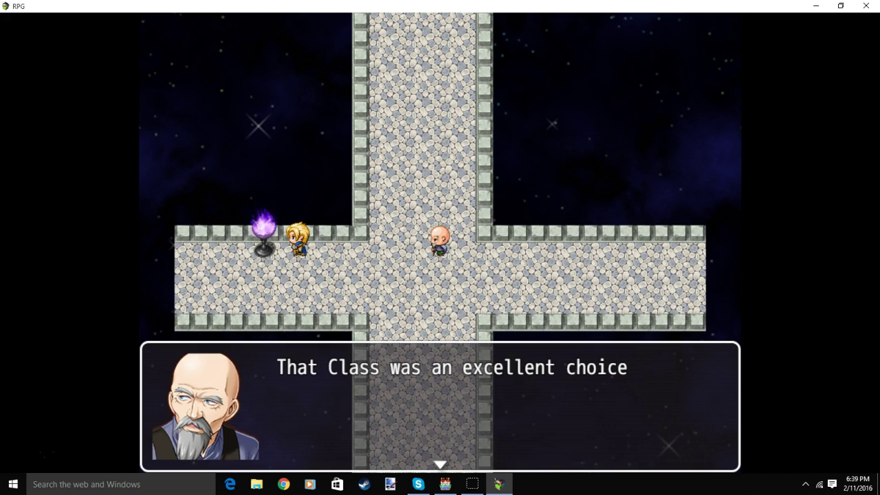
{"action": "key", "text": "Return"}
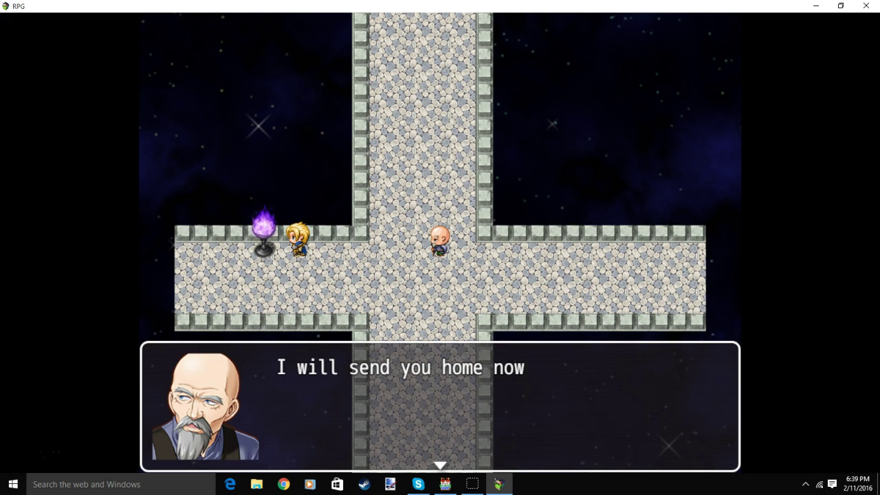
{"action": "key", "text": "Return"}
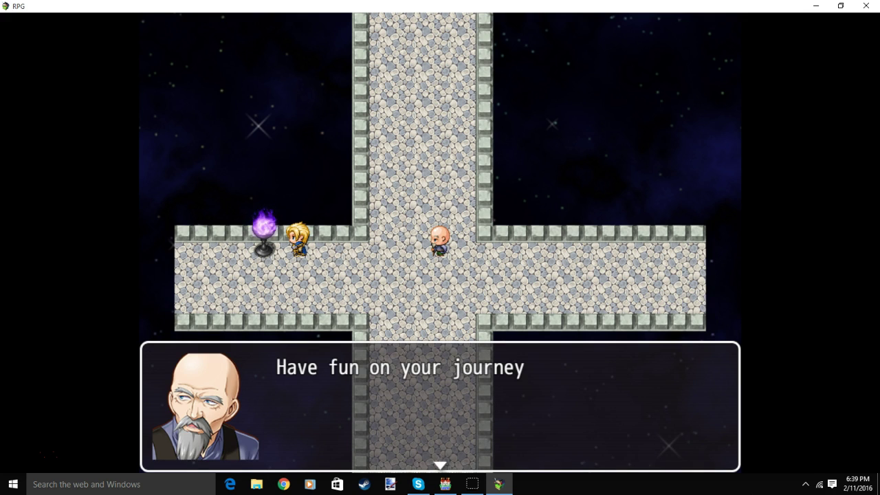
- Arrive on the home map, walk the hero around the house, and close the game window
{"action": "key", "text": "Return"}
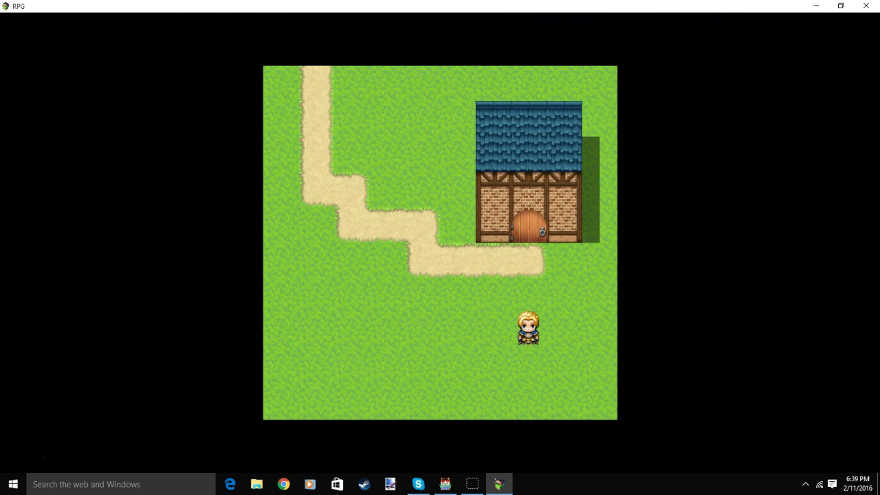
{"action": "key", "text": "Left"}
{"action": "key", "text": "Up"}
{"action": "key", "text": "Left"}
{"action": "key", "text": "Down"}
{"action": "key", "text": "Right"}
{"action": "key", "text": "Down"}
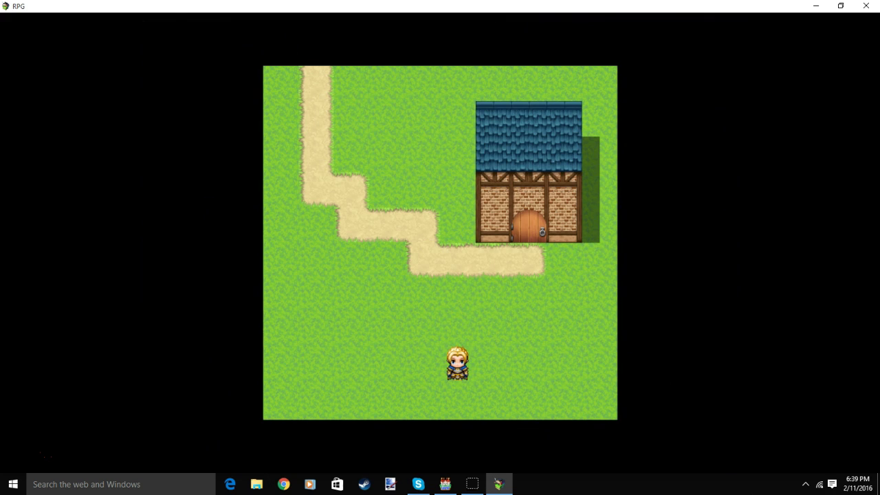
{"action": "left_click", "coordinate": [866, 6]}
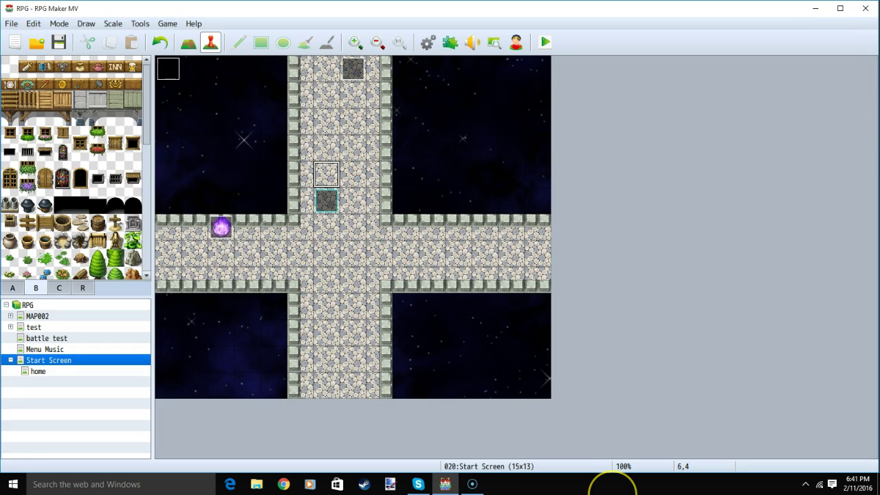